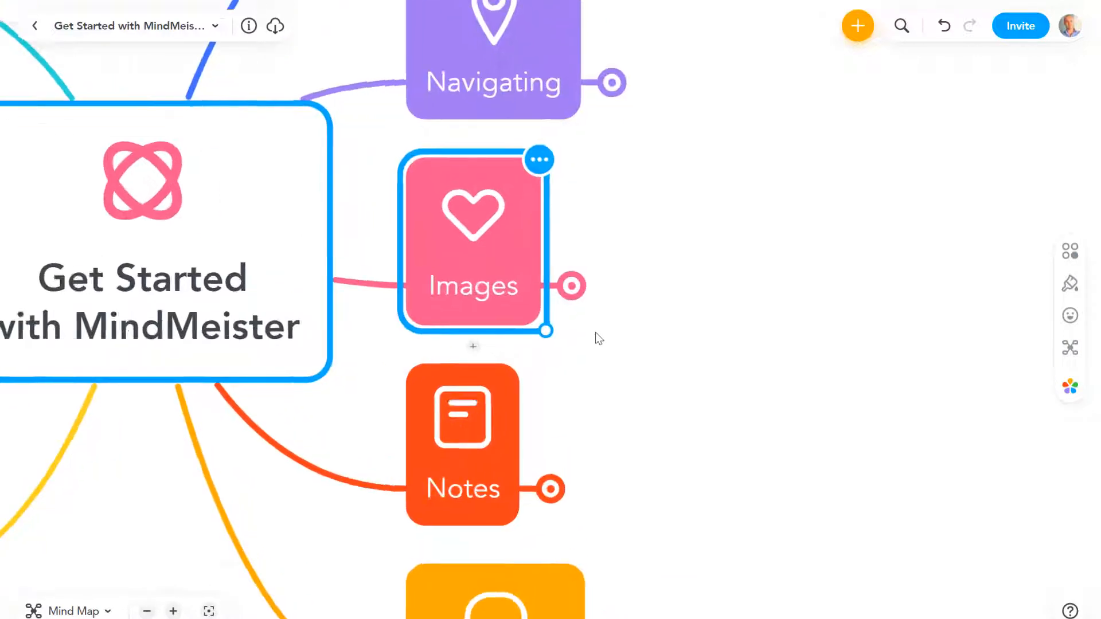
# Step: Expand the Images topic and its From MindMeister subtopic
pyautogui.click(568, 280)
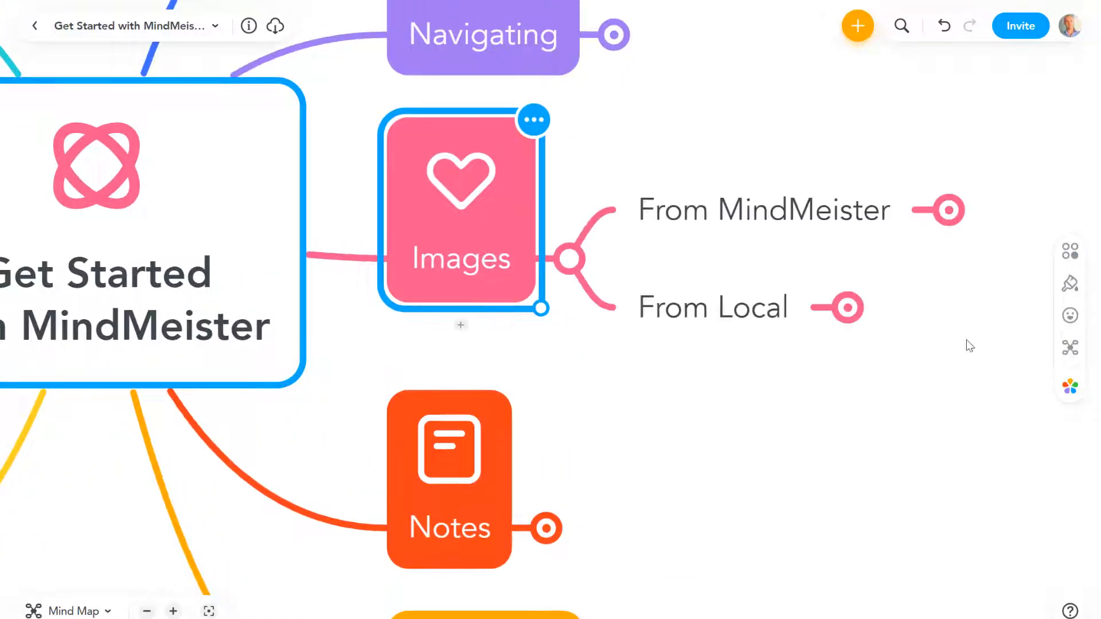
pyautogui.moveTo(944, 343); pyautogui.dragTo(794, 432)
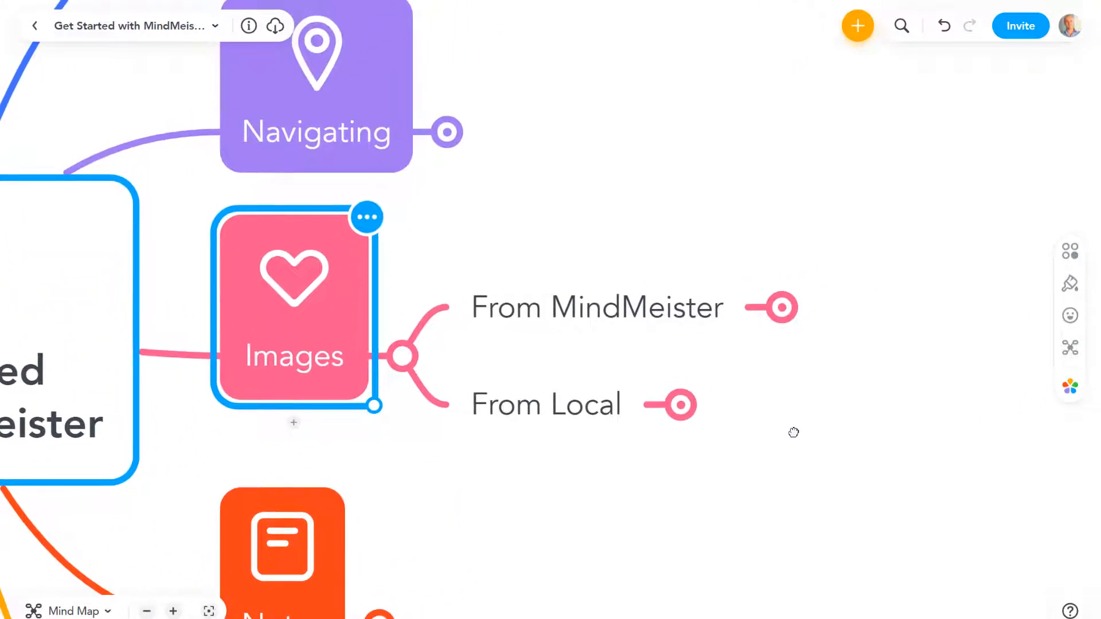
pyautogui.click(688, 309)
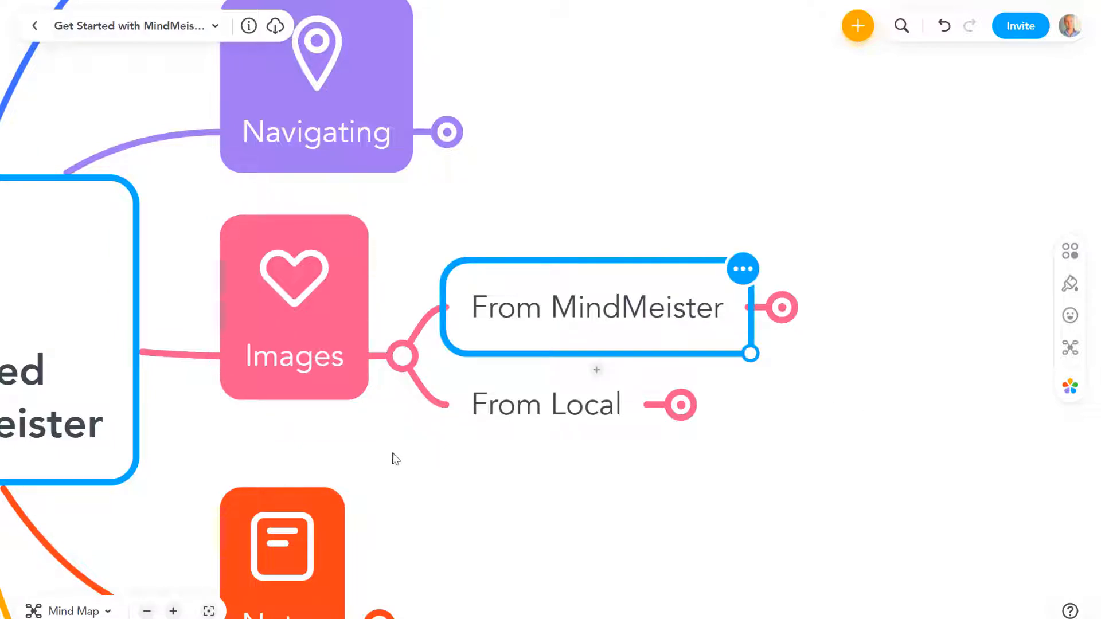
pyautogui.click(507, 414)
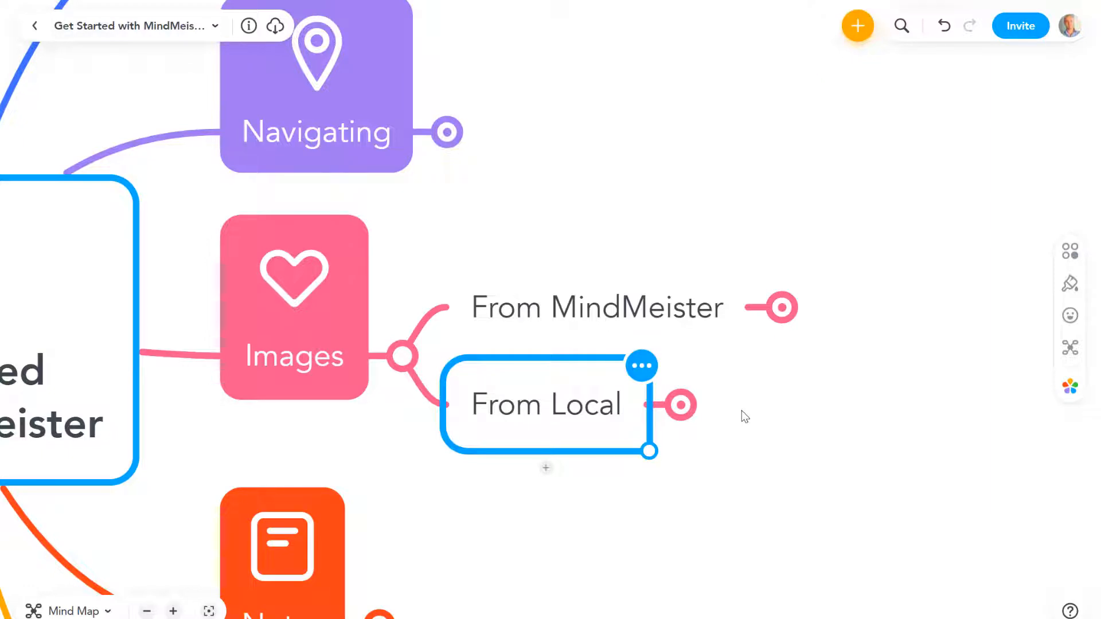
pyautogui.click(648, 318)
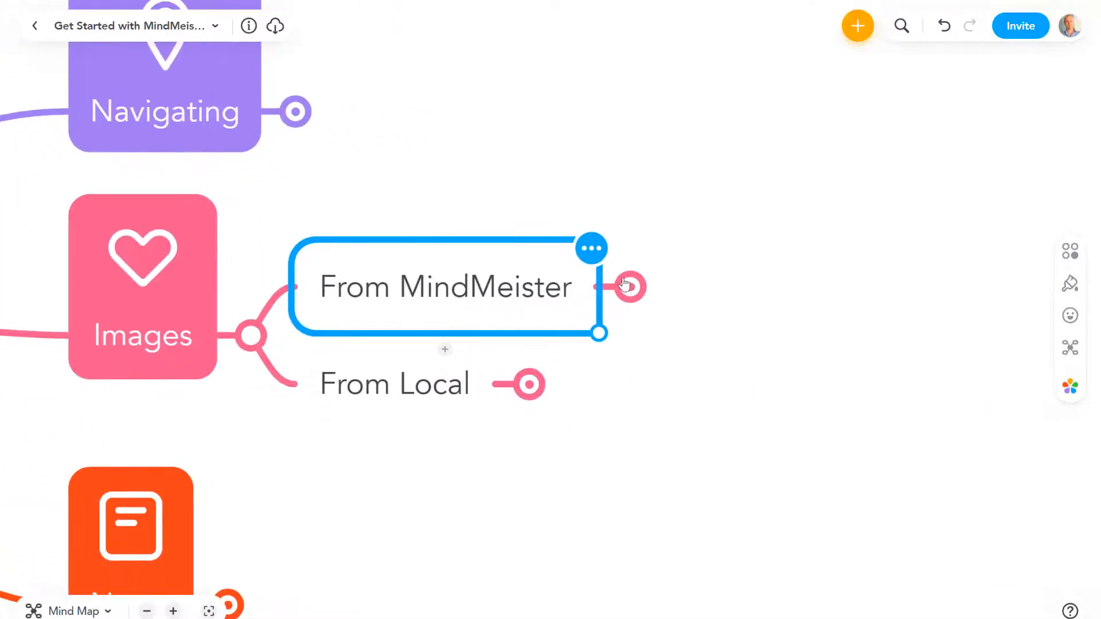
pyautogui.click(630, 287)
pyautogui.moveTo(933, 379); pyautogui.dragTo(897, 422)
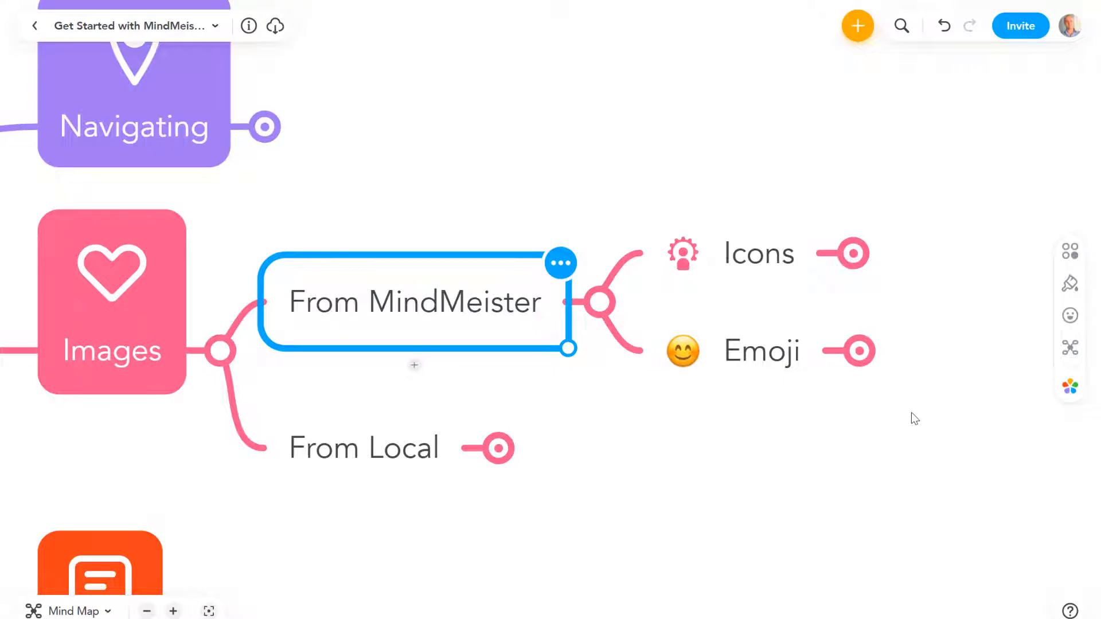
# Step: Expand the Icons topic and its Add subtopic
pyautogui.click(765, 260)
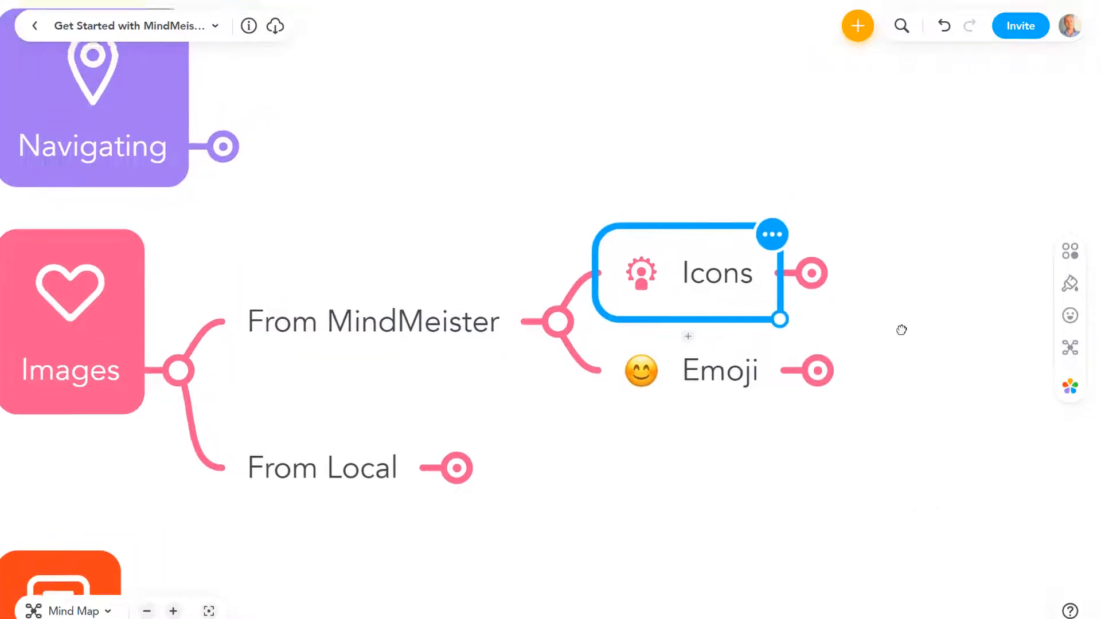
pyautogui.click(787, 300)
pyautogui.moveTo(792, 253); pyautogui.dragTo(596, 281)
pyautogui.click(705, 229)
pyautogui.click(772, 230)
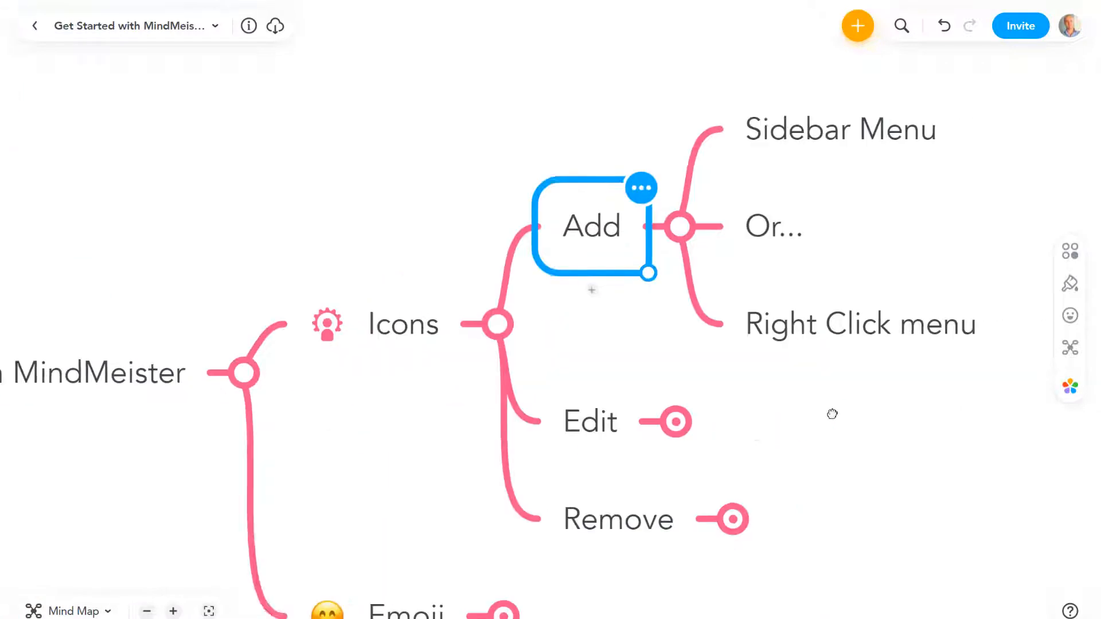
pyautogui.click(824, 123)
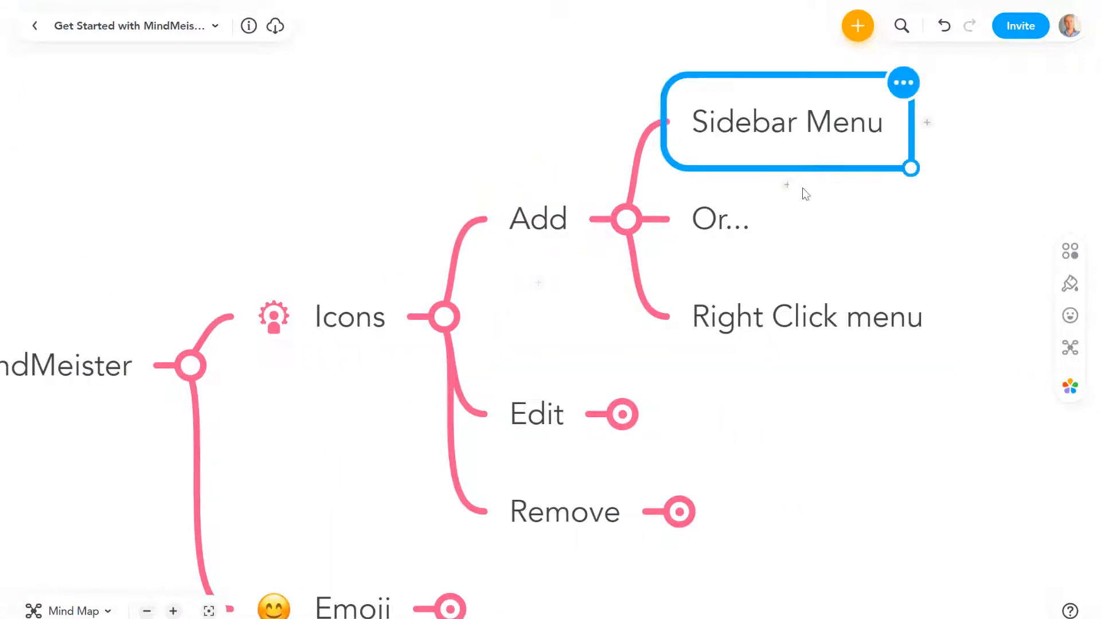
pyautogui.click(829, 337)
pyautogui.click(854, 389)
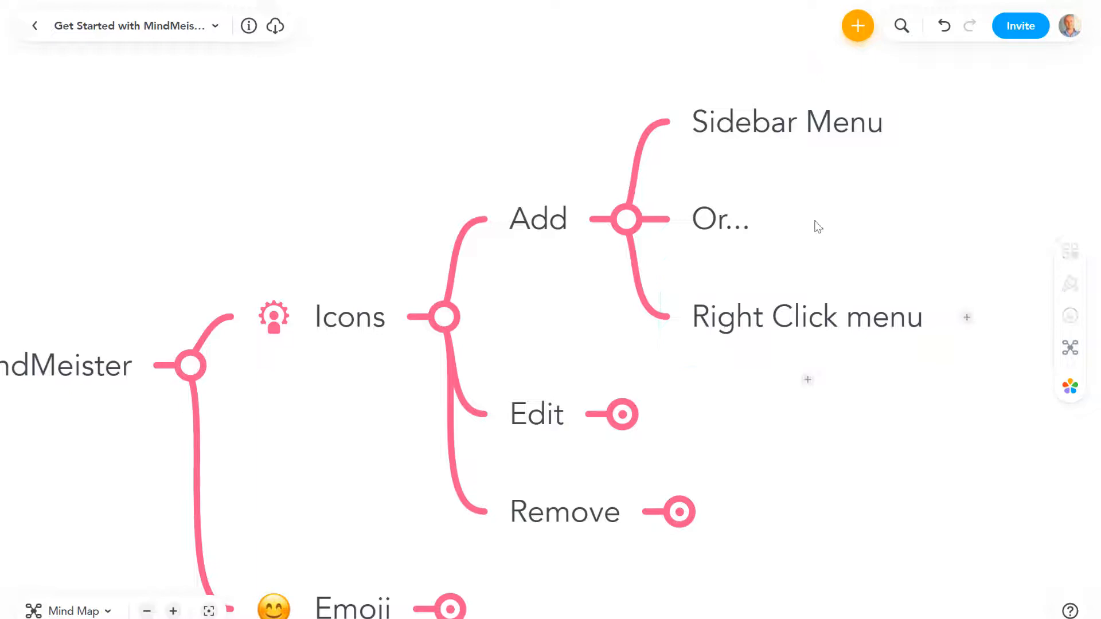
# Step: Search the icon library for "thumb" and add the thumbs-up icon to the Sidebar Menu topic
pyautogui.click(797, 121)
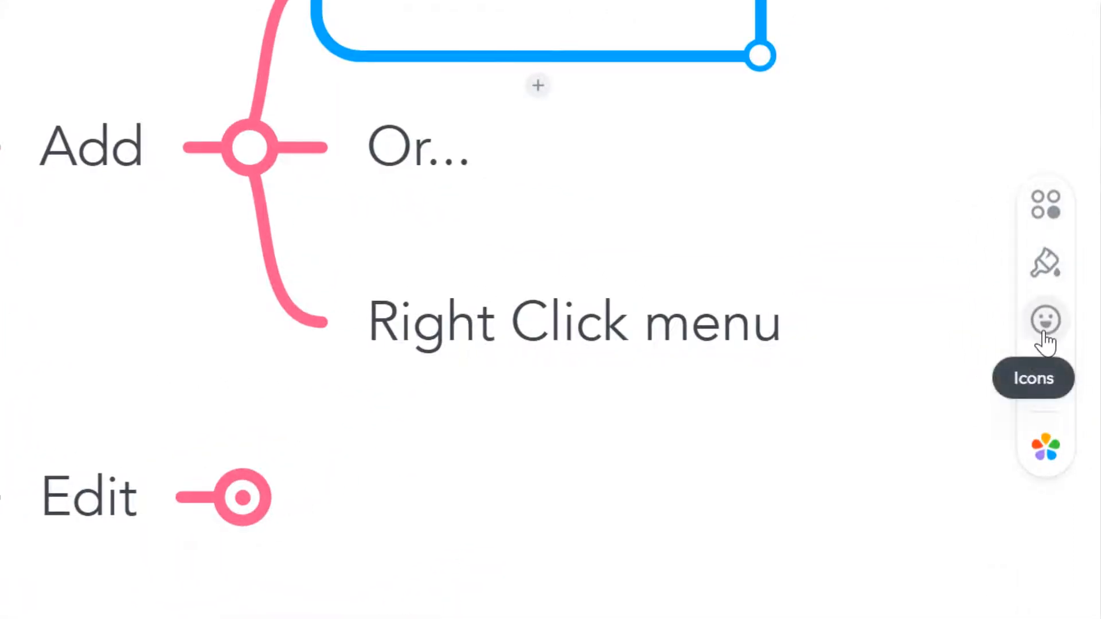
pyautogui.click(1044, 324)
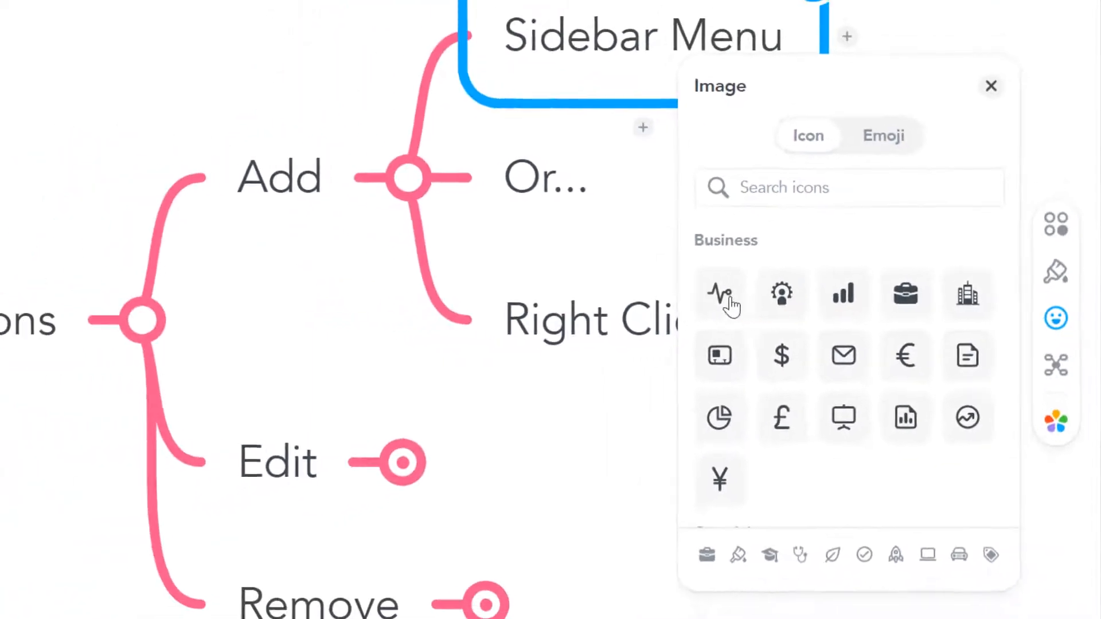
pyautogui.scroll(-5, 789, 314)
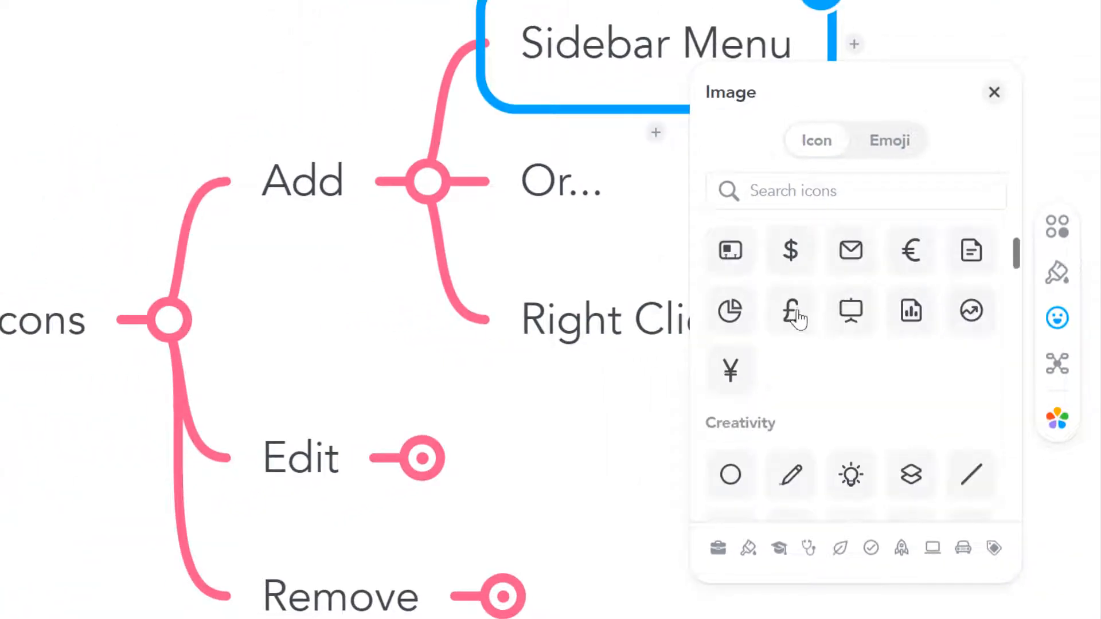
pyautogui.scroll(-4, 799, 316)
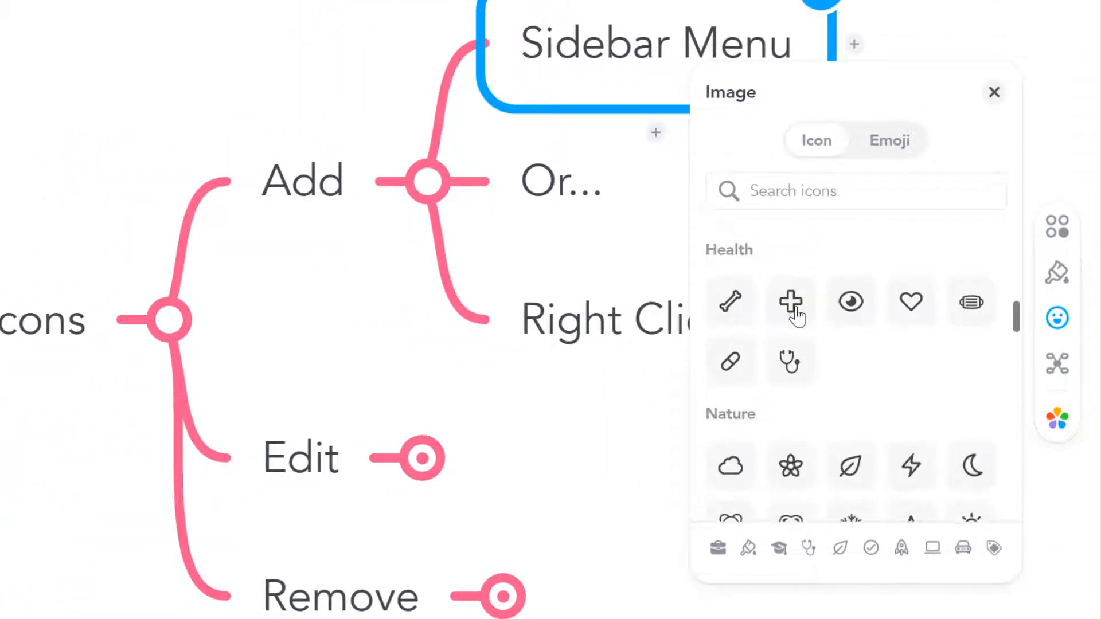
pyautogui.scroll(1, 803, 317)
pyautogui.click(803, 192)
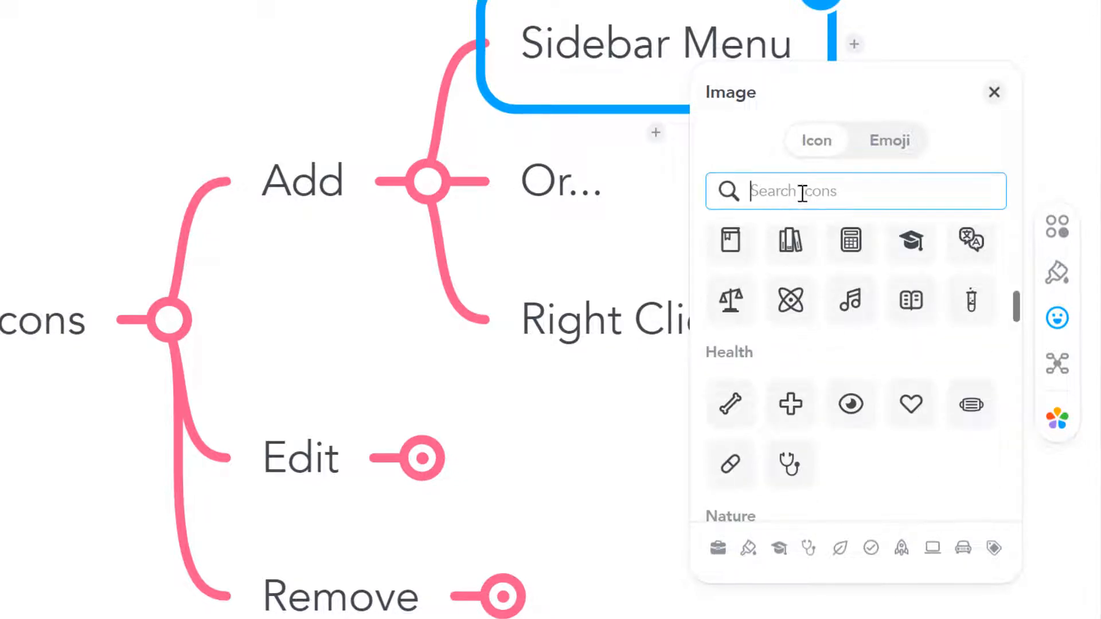
pyautogui.write('thumb')
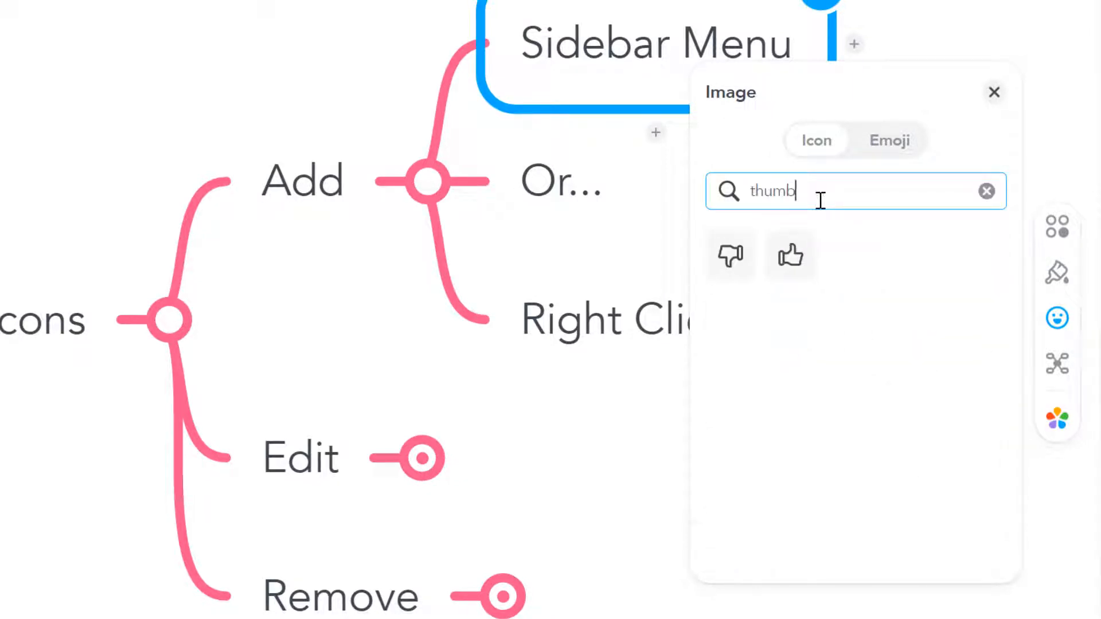
pyautogui.click(794, 258)
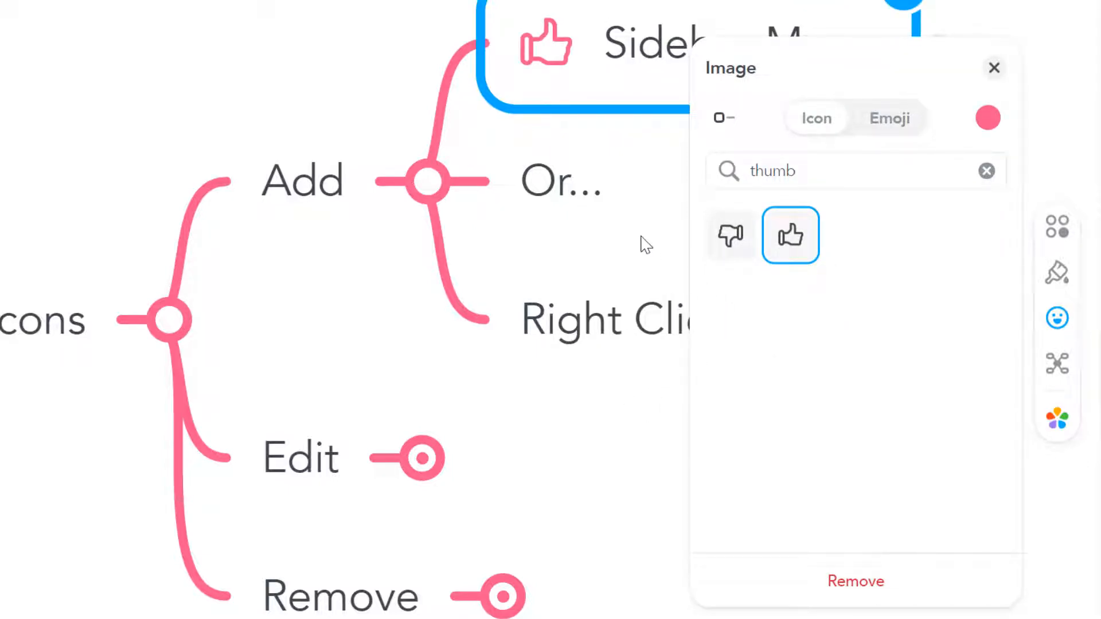
pyautogui.moveTo(573, 261); pyautogui.dragTo(359, 280)
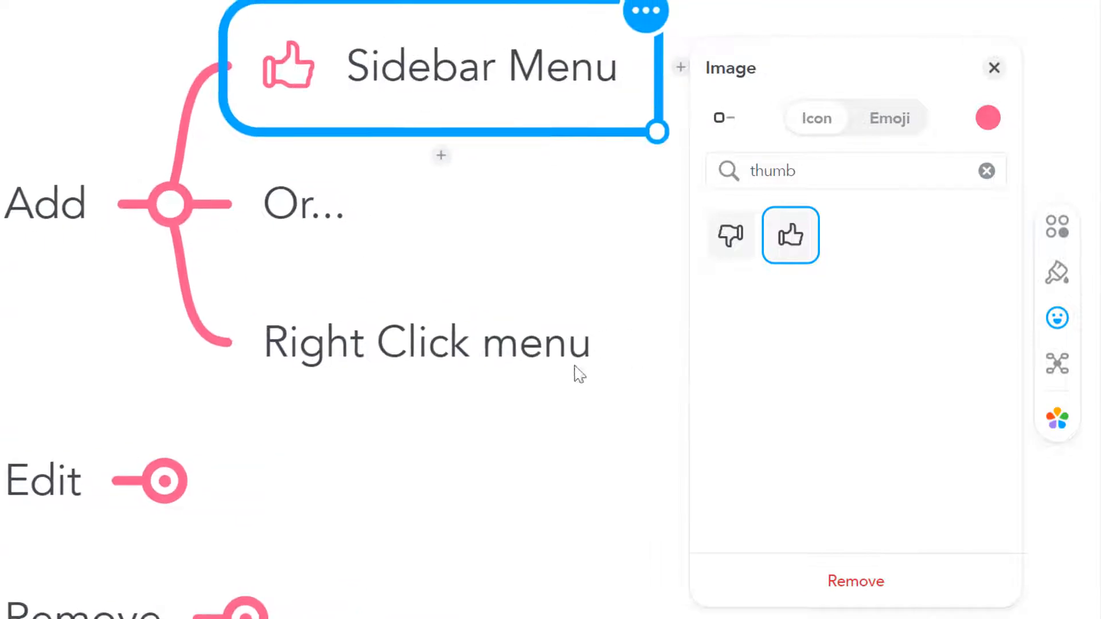
pyautogui.click(630, 477)
# Step: Browse the icon library categories for the Right Click menu topic, from Business through Education and Health to Nature
pyautogui.click(395, 361)
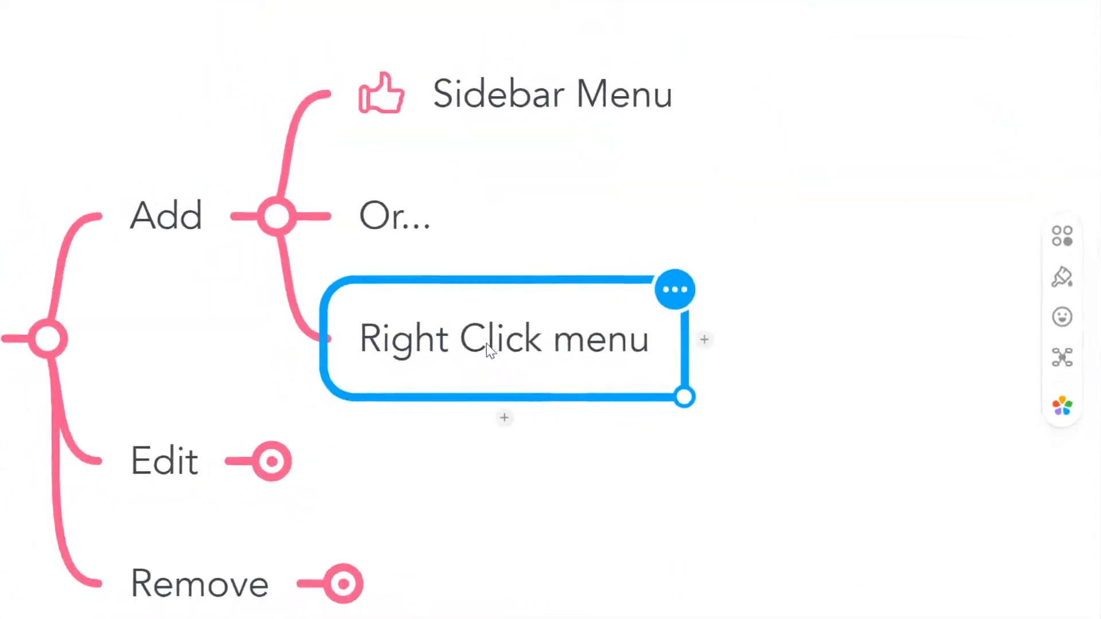
pyautogui.rightClick(488, 343)
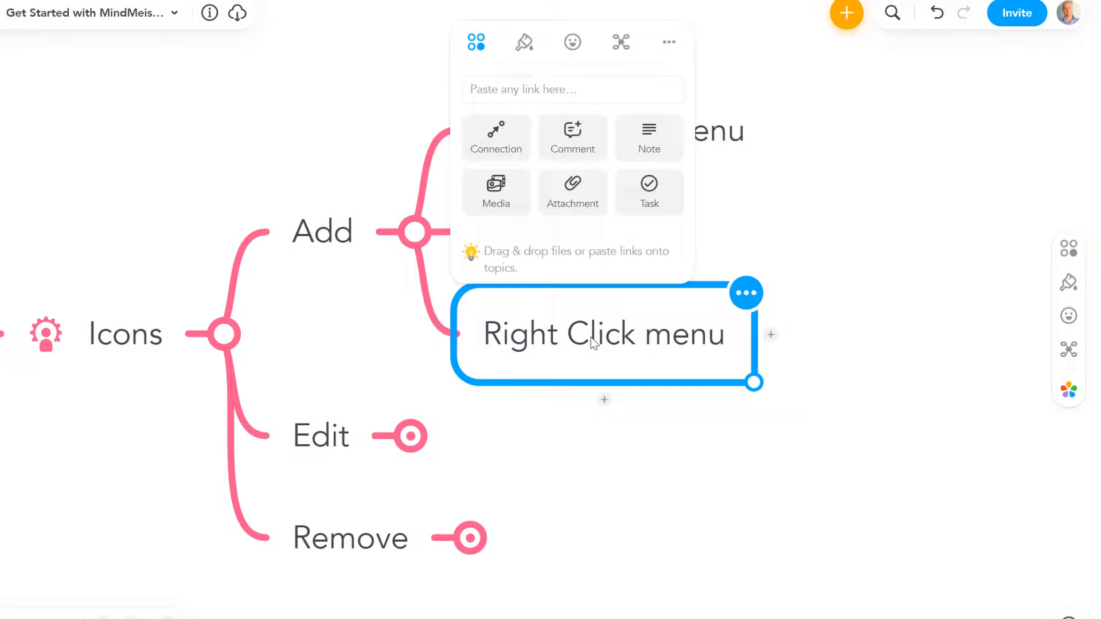
pyautogui.click(572, 45)
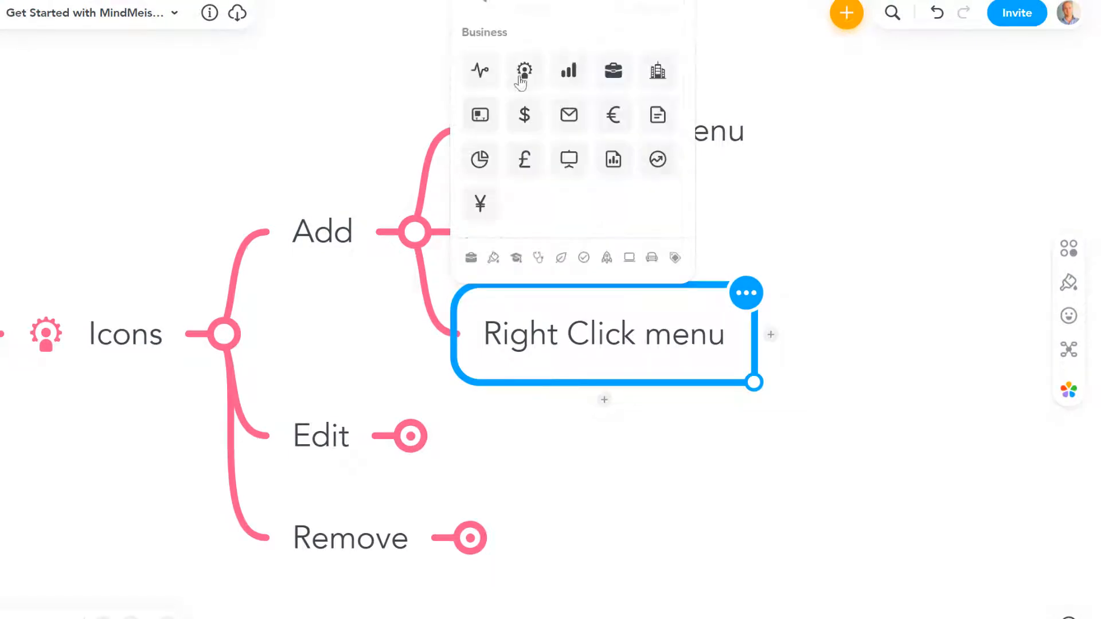
pyautogui.scroll(-1, 519, 86)
pyautogui.scroll(-6, 519, 91)
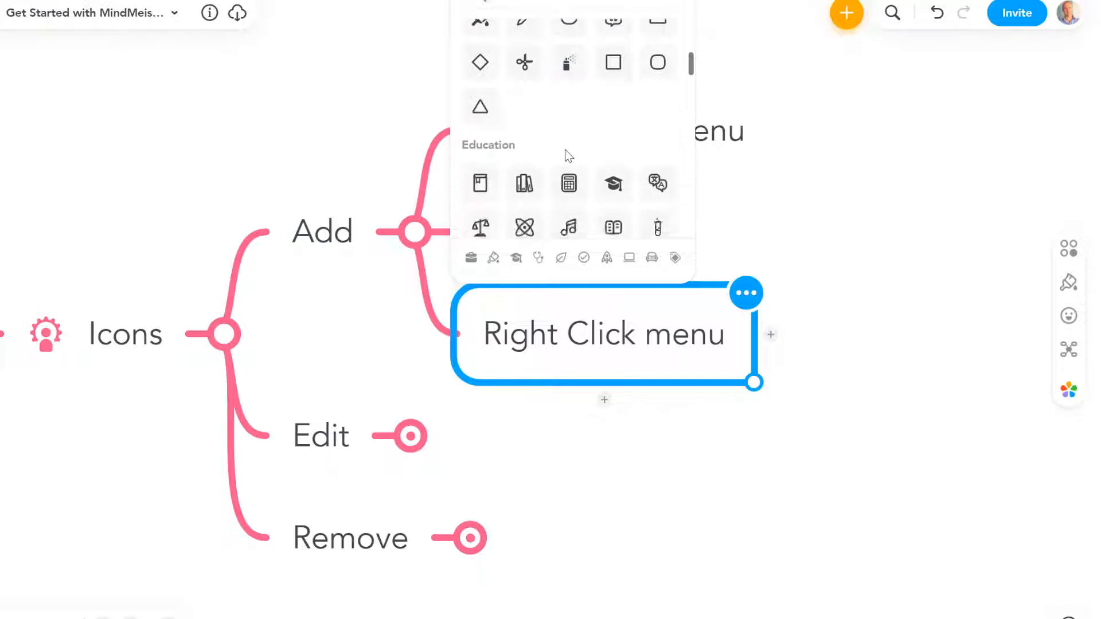
pyautogui.scroll(-5, 564, 157)
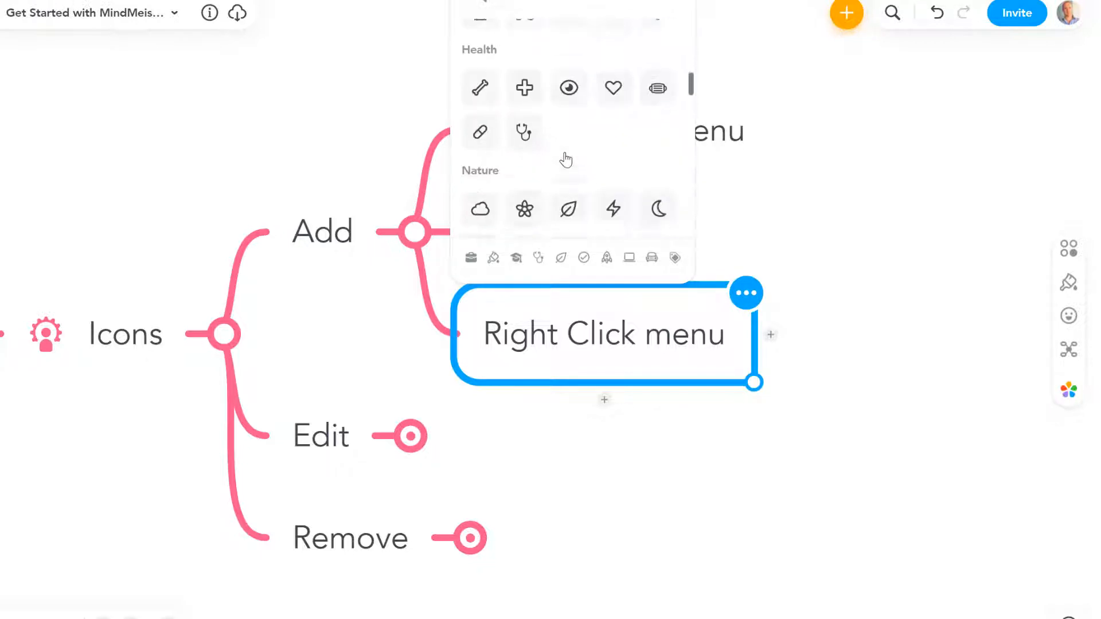
pyautogui.click(1070, 319)
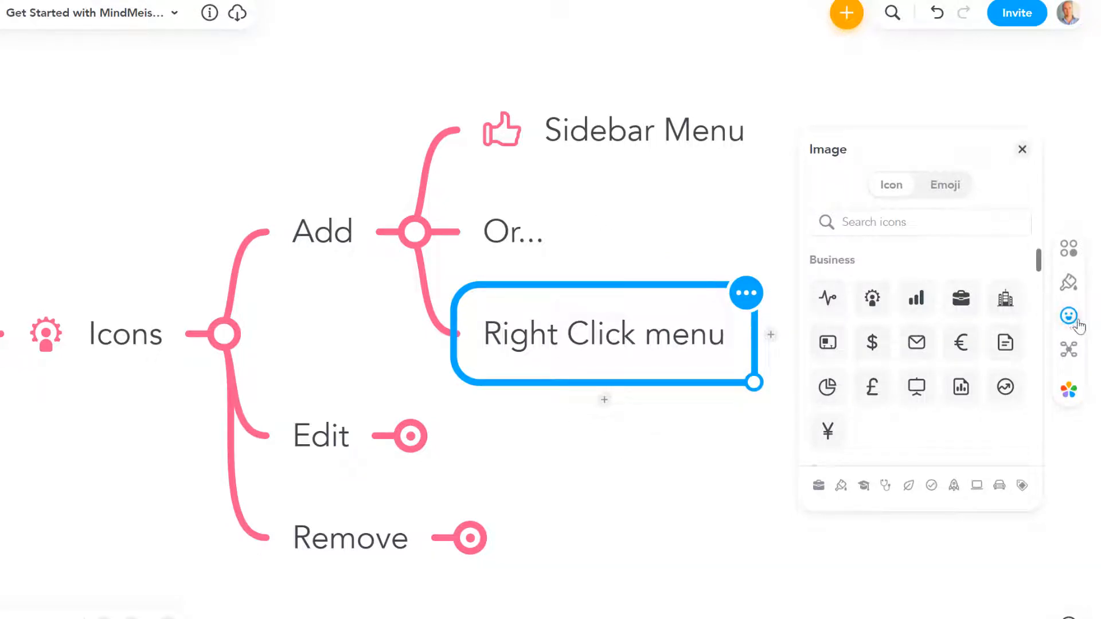
pyautogui.moveTo(662, 414); pyautogui.dragTo(659, 388)
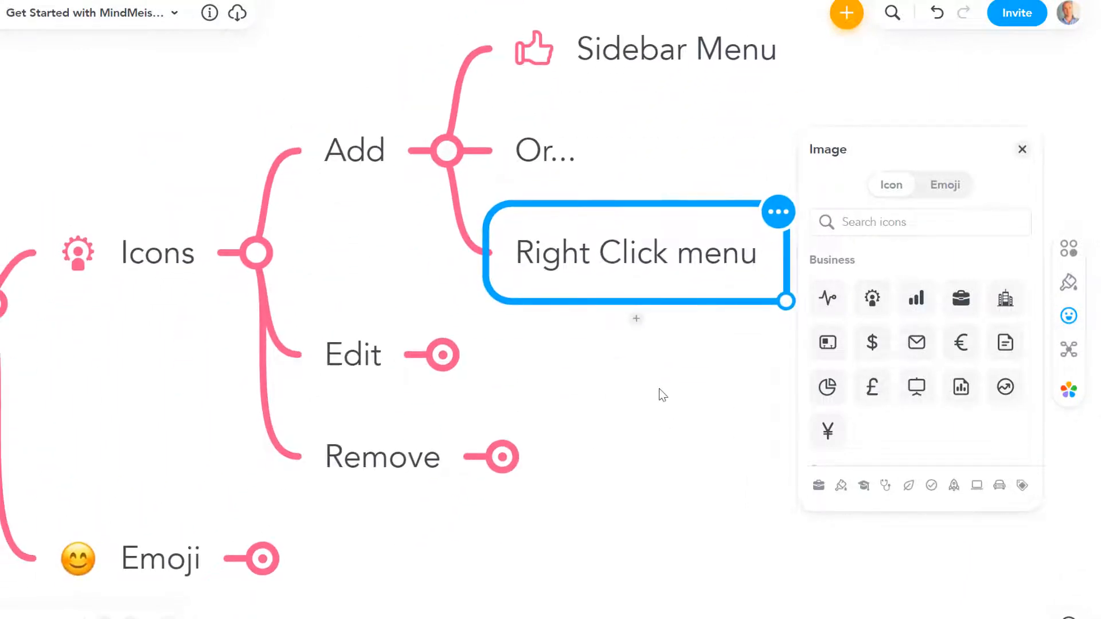
# Step: Collapse the Add topic and expand the Edit topic under Icons
pyautogui.click(446, 152)
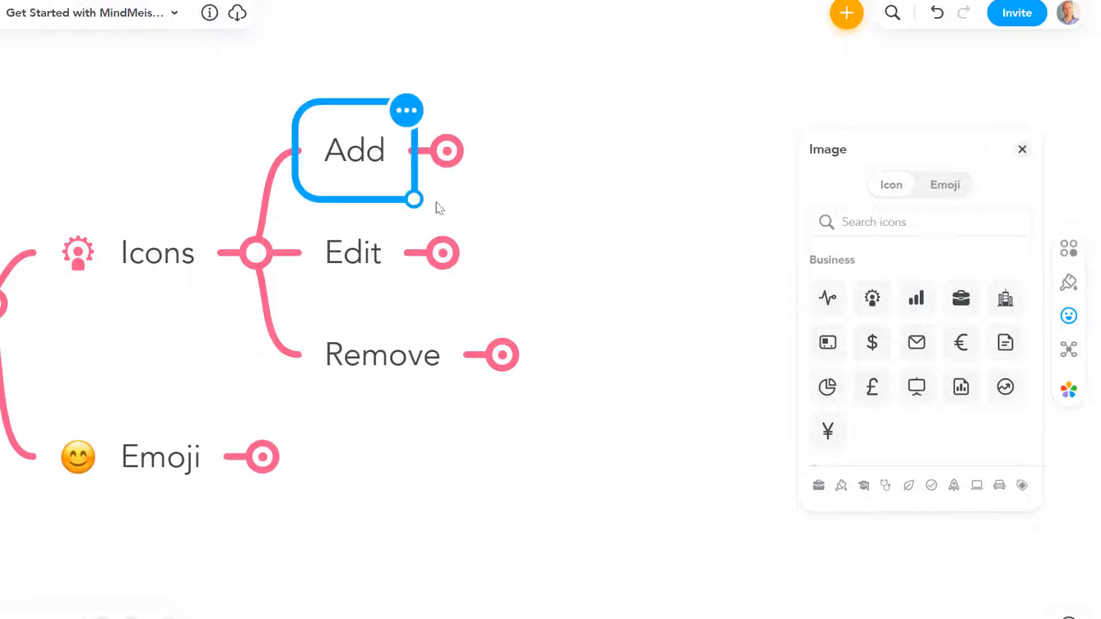
pyautogui.click(370, 248)
pyautogui.click(441, 255)
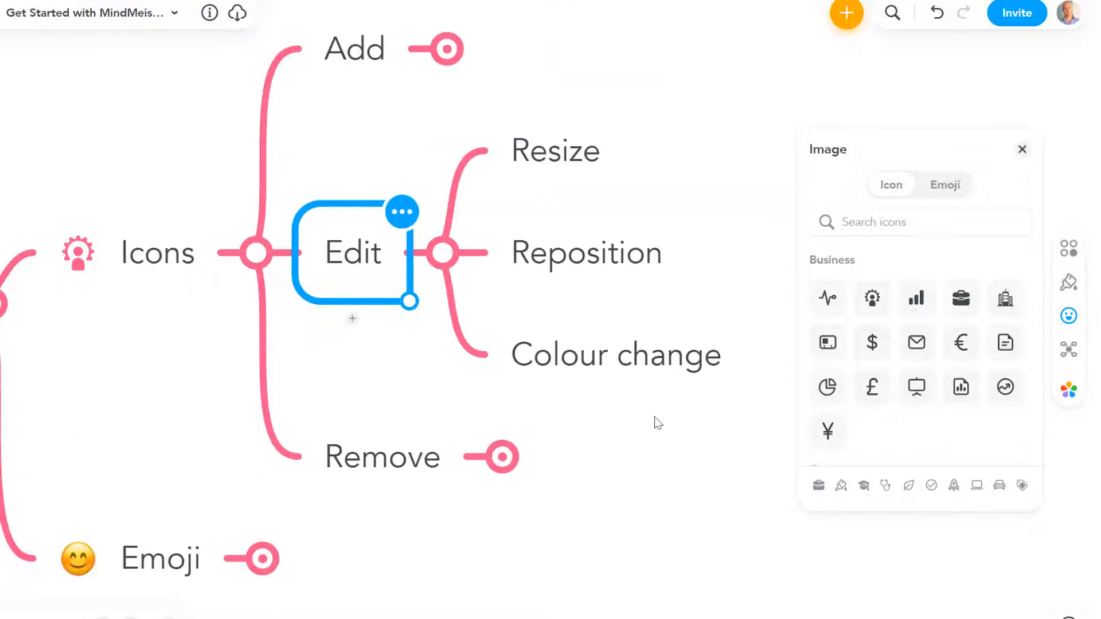
# Step: Add the Business icon of a person inside a gear to the Edit topic and close the icon library
pyautogui.click(252, 274)
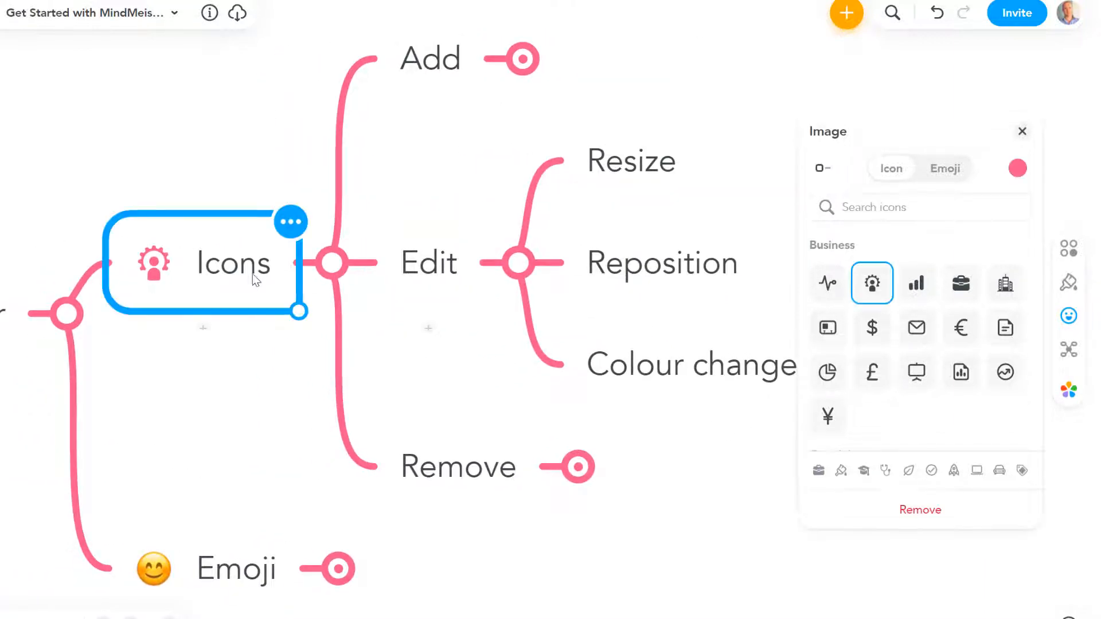
pyautogui.click(408, 269)
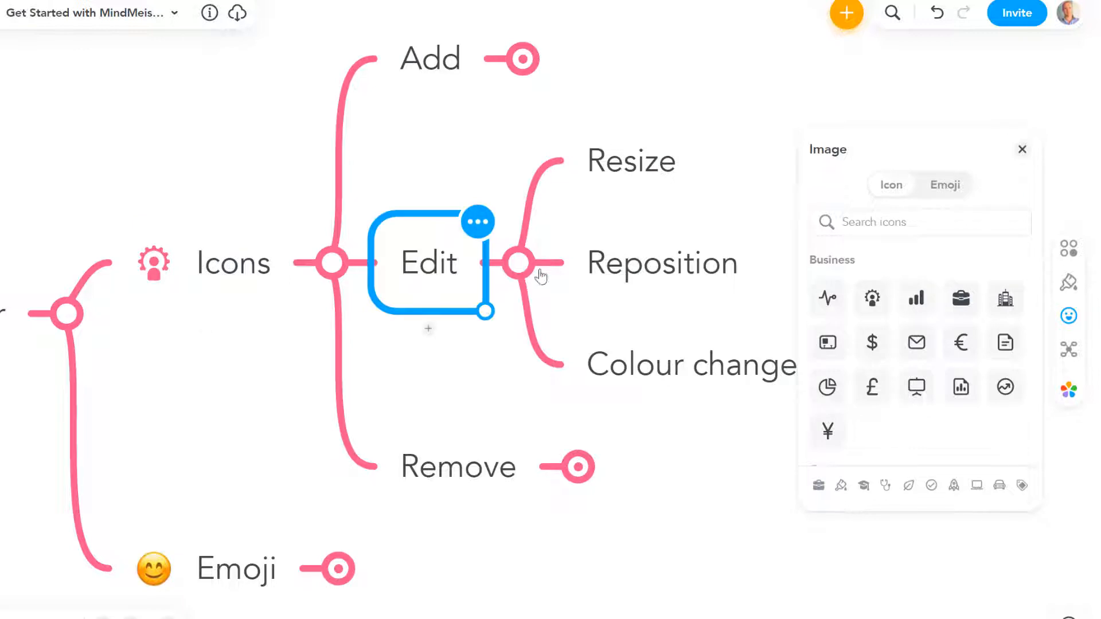
pyautogui.click(868, 311)
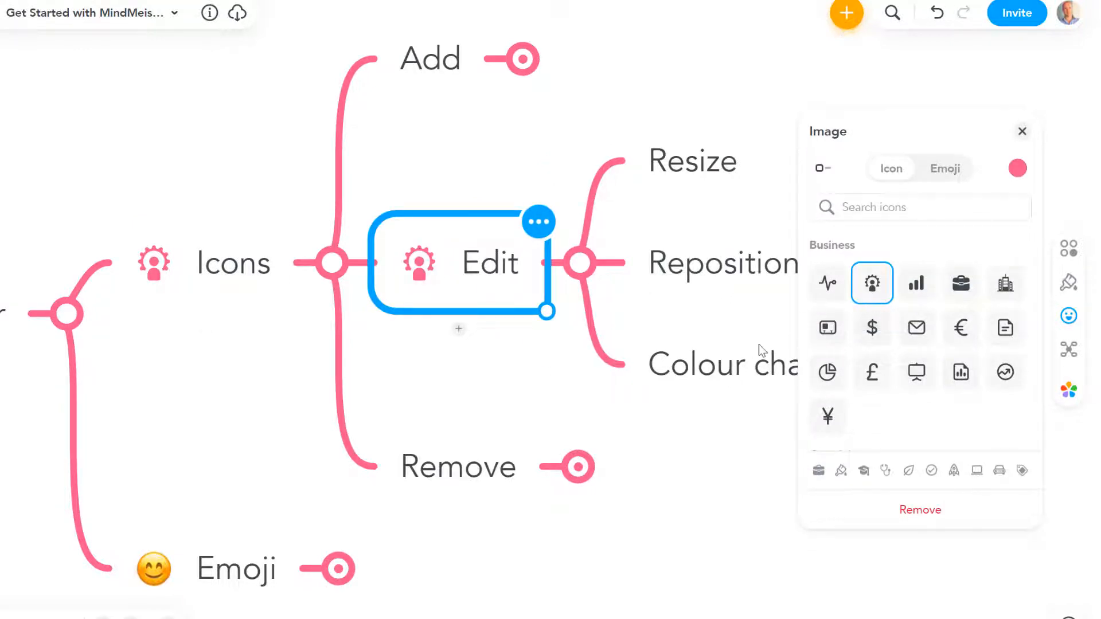
pyautogui.click(1020, 137)
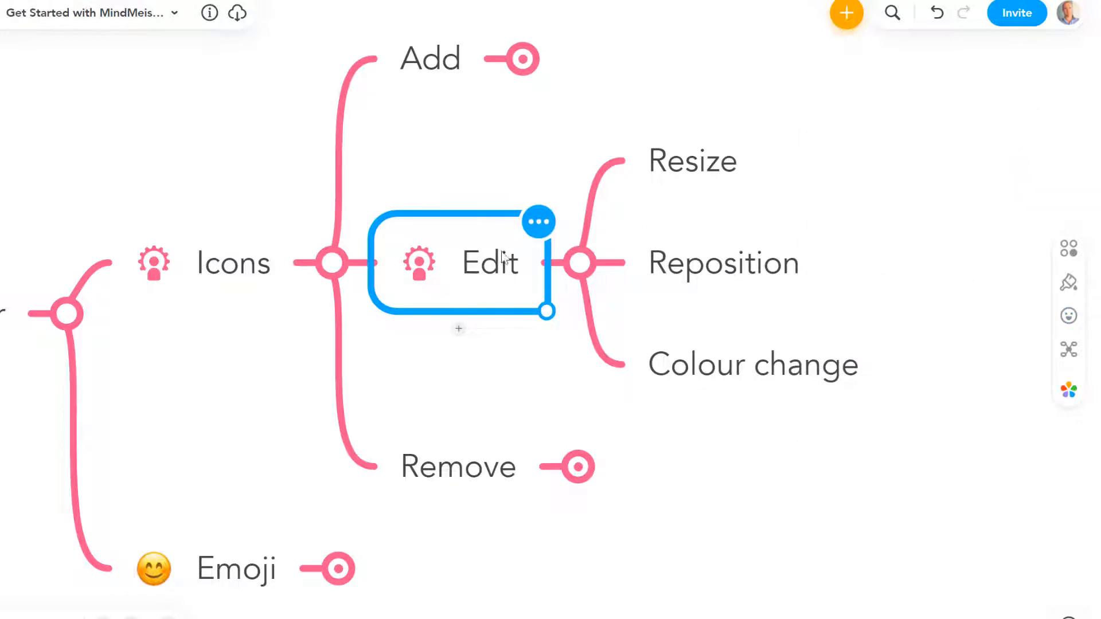
# Step: Try the Top and Bottom positions for the Edit topic's icon, and settle on Left
pyautogui.click(426, 272)
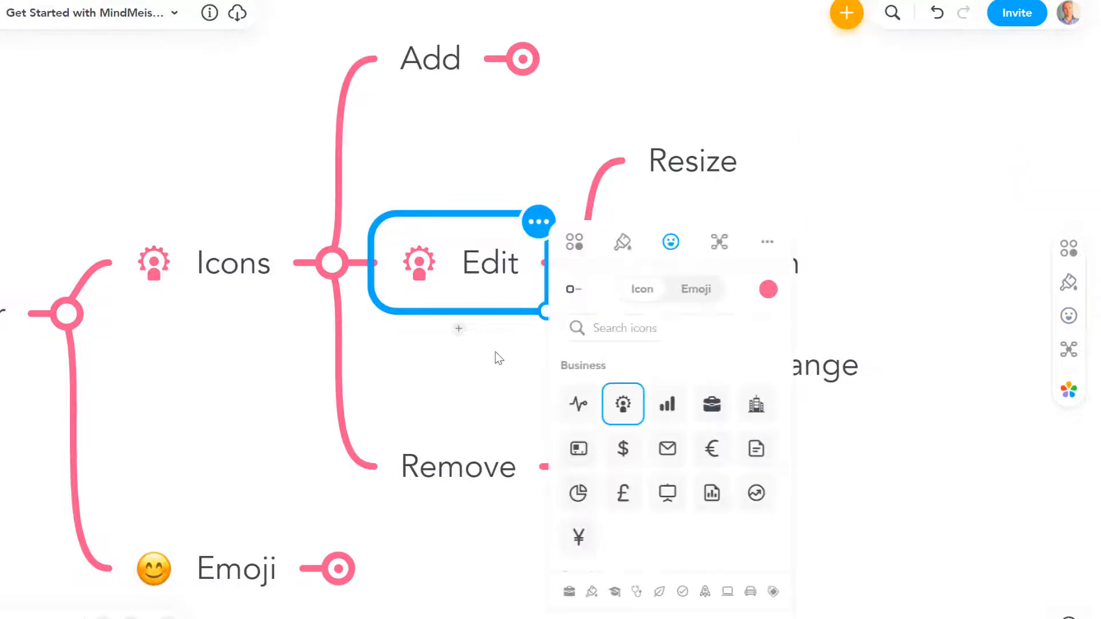
pyautogui.click(482, 286)
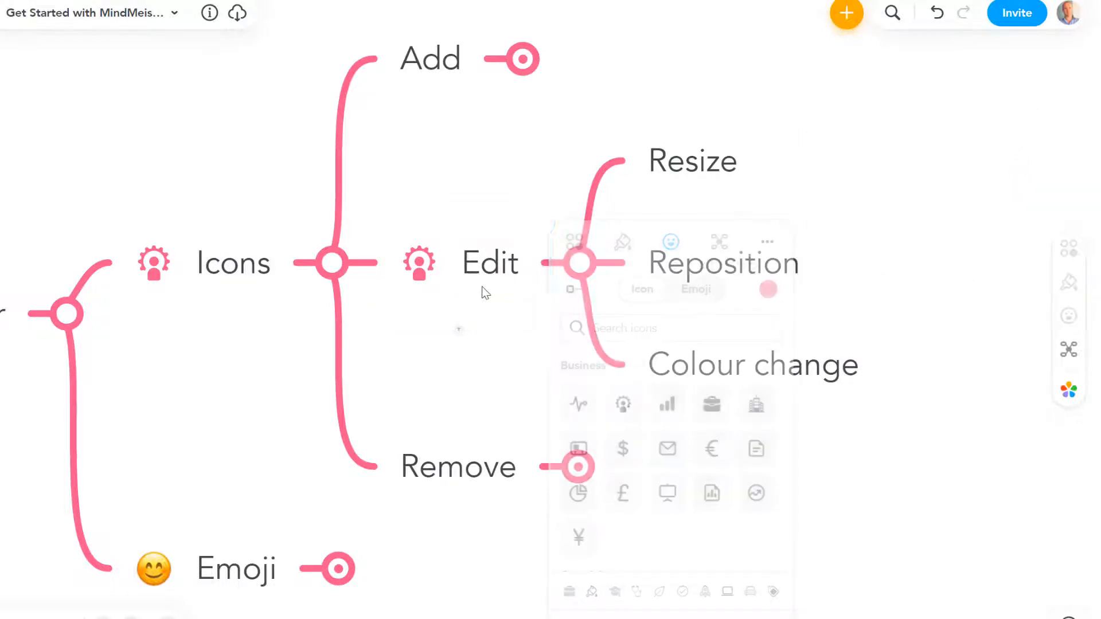
pyautogui.click(421, 273)
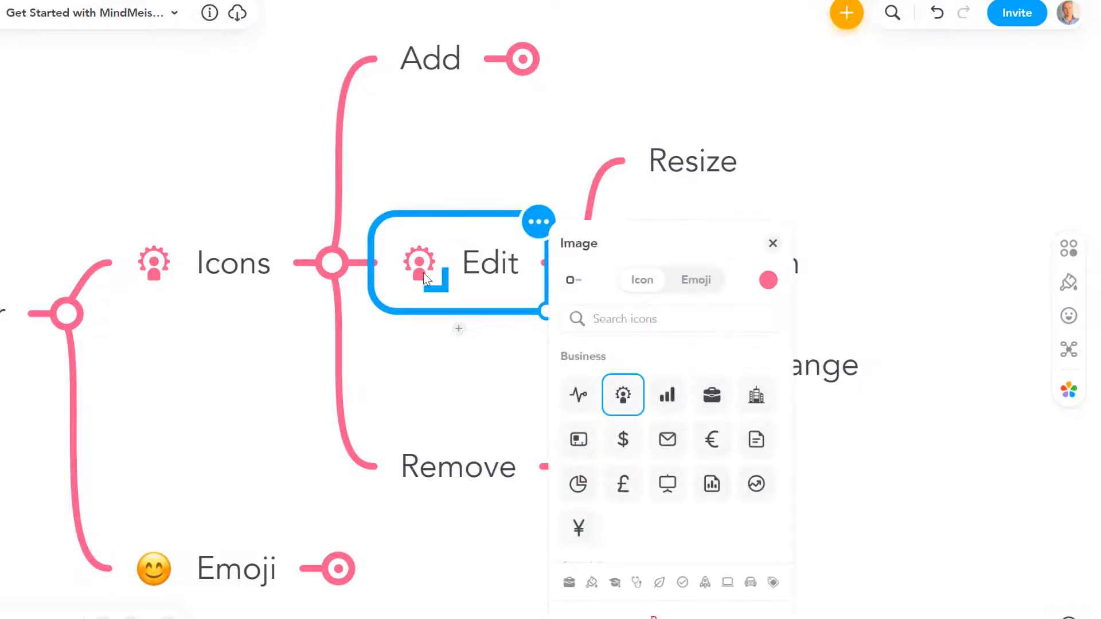
pyautogui.click(573, 280)
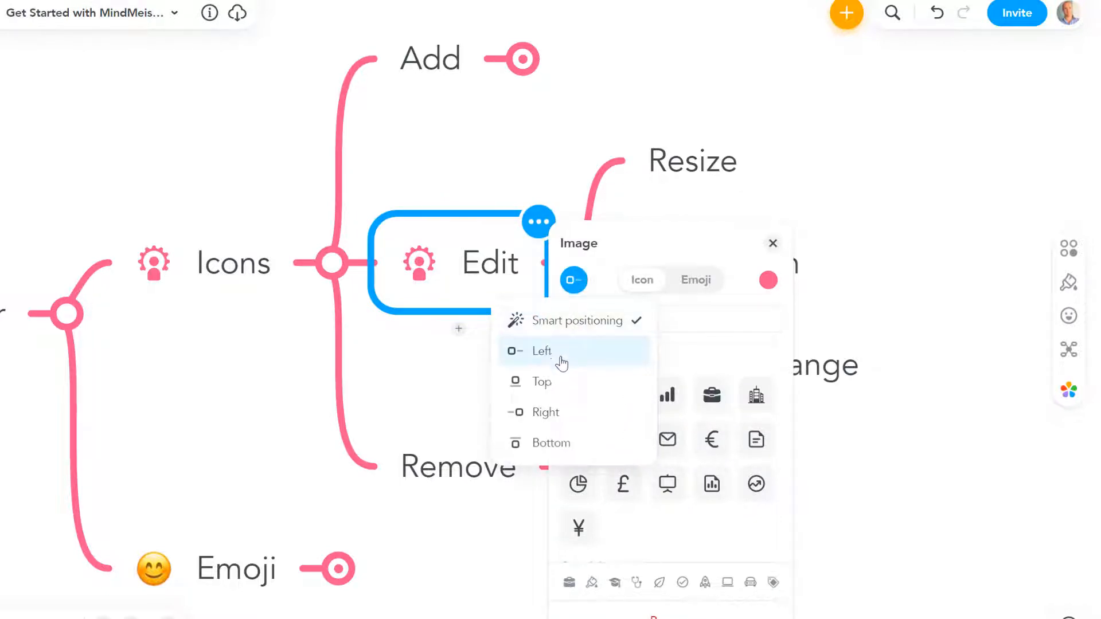
pyautogui.click(549, 383)
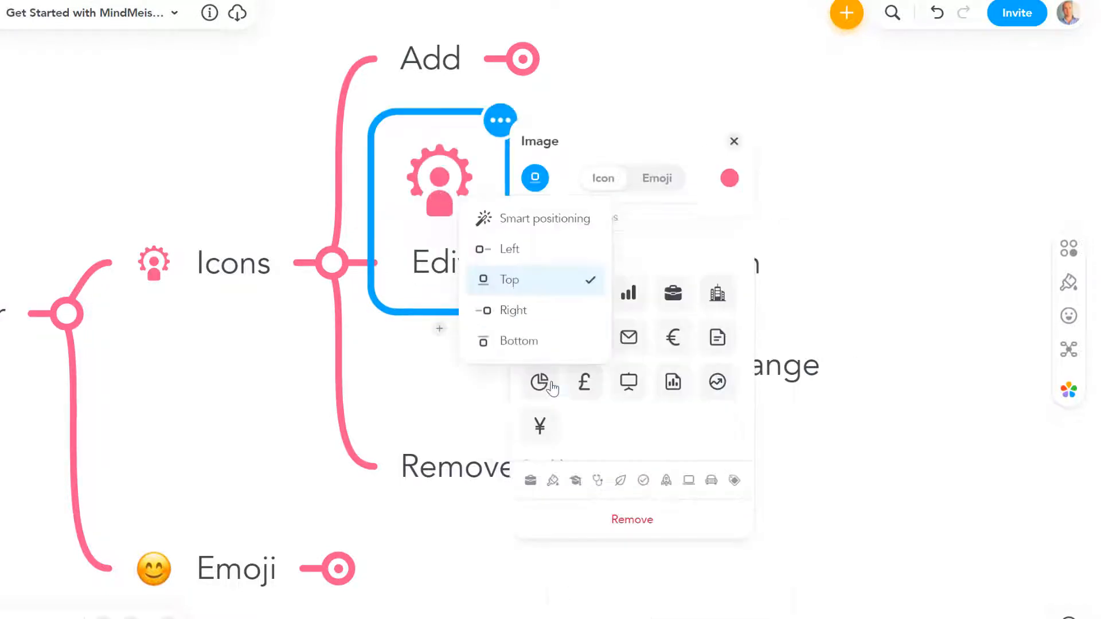
pyautogui.click(522, 341)
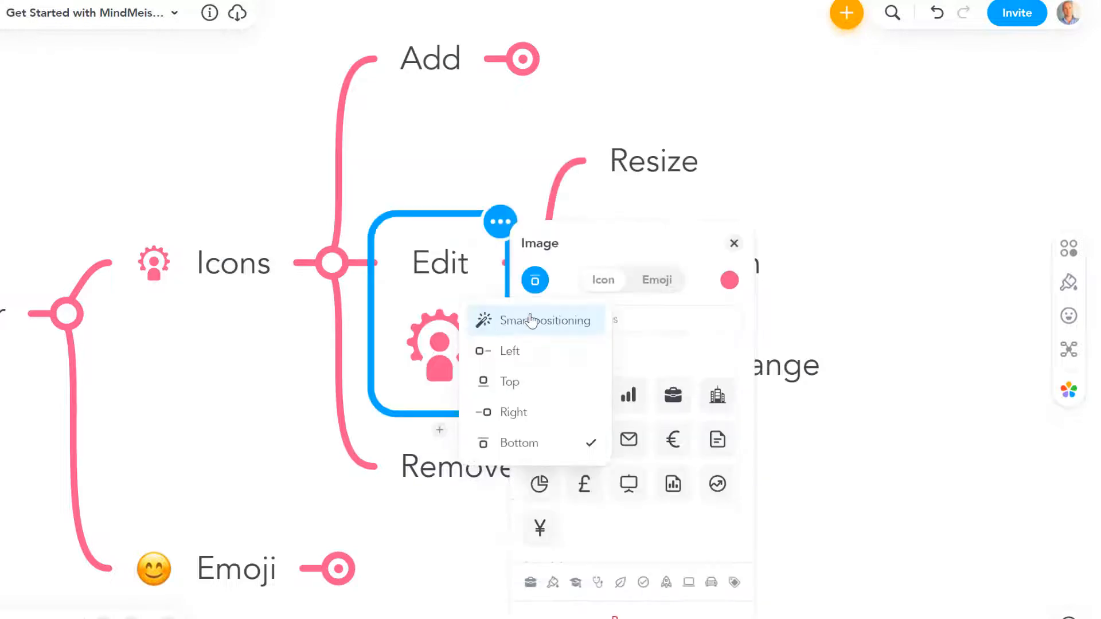
pyautogui.click(522, 354)
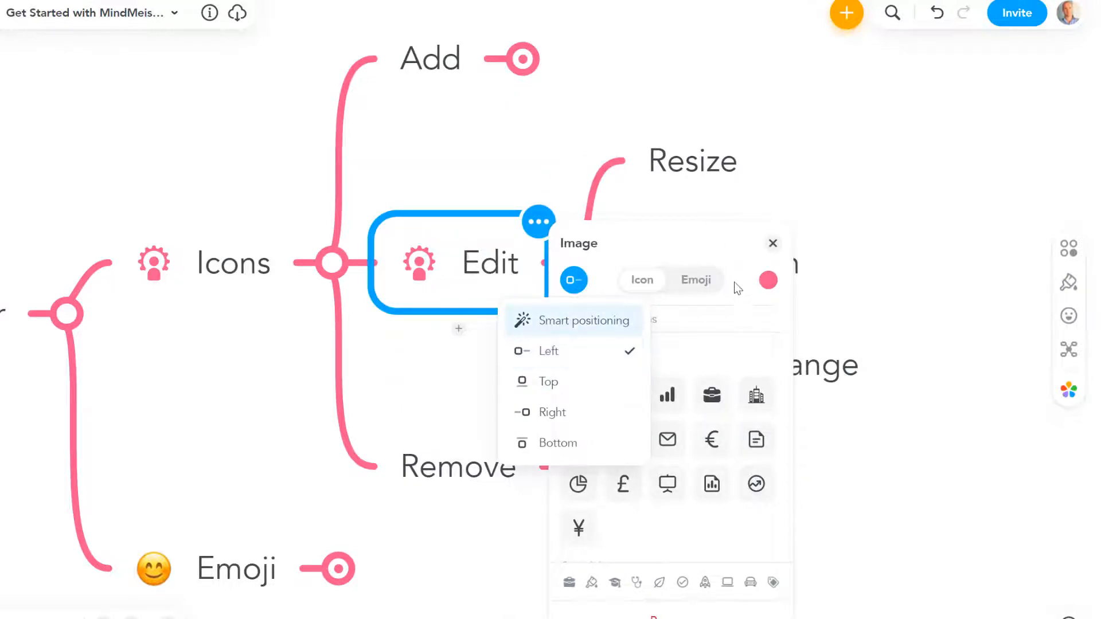
pyautogui.click(748, 286)
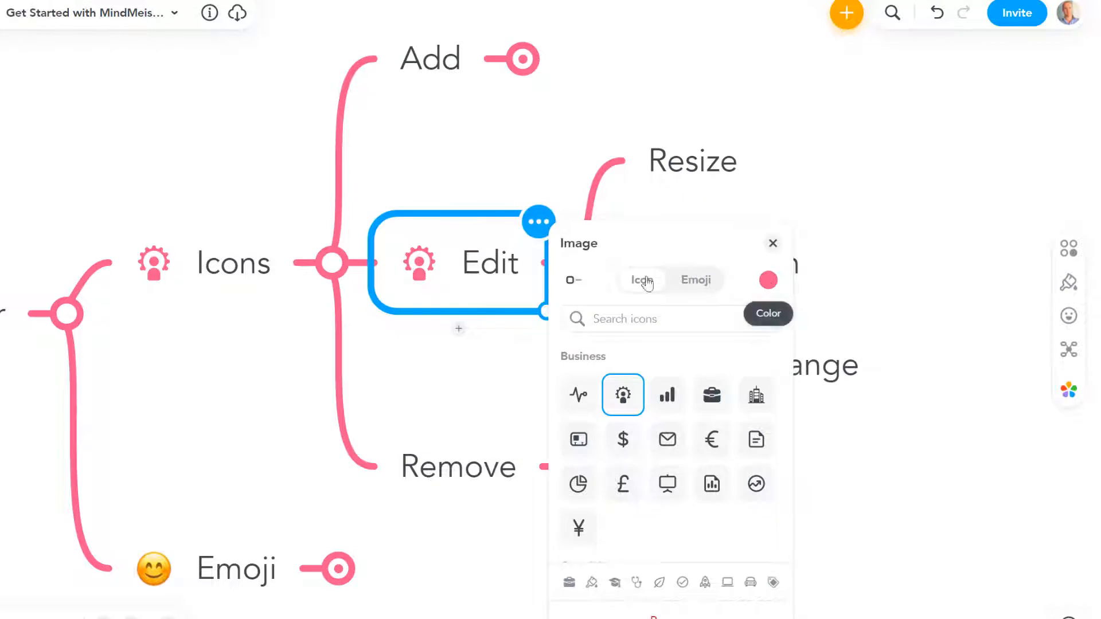
# Step: Change the Edit topic's icon colour to the royal blue beside purple in the palette and close the image settings
pyautogui.moveTo(423, 266)
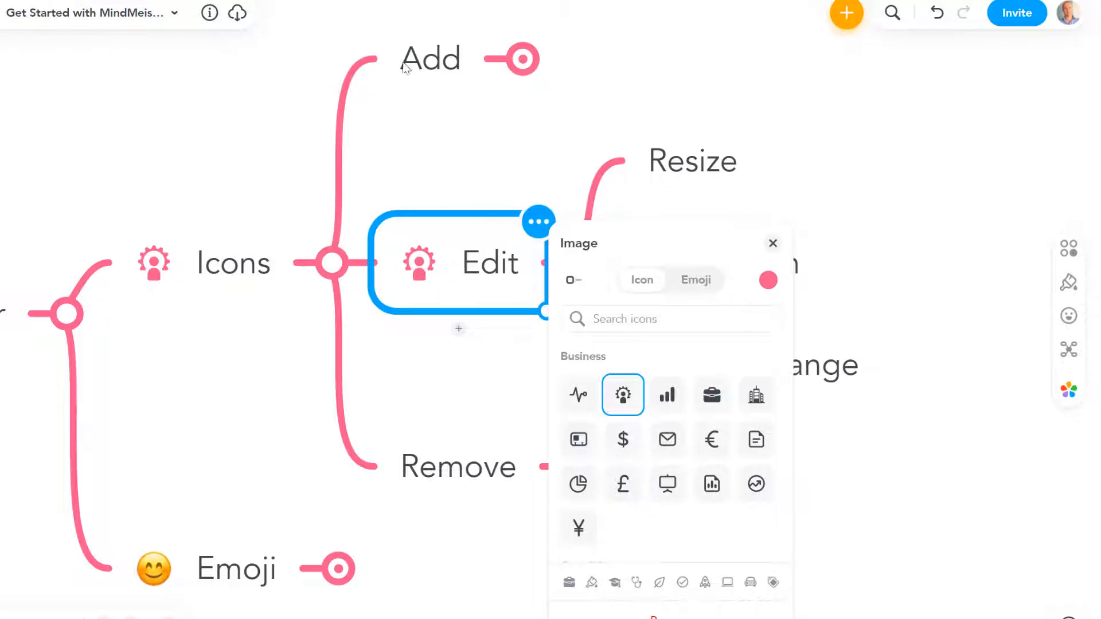
pyautogui.click(759, 283)
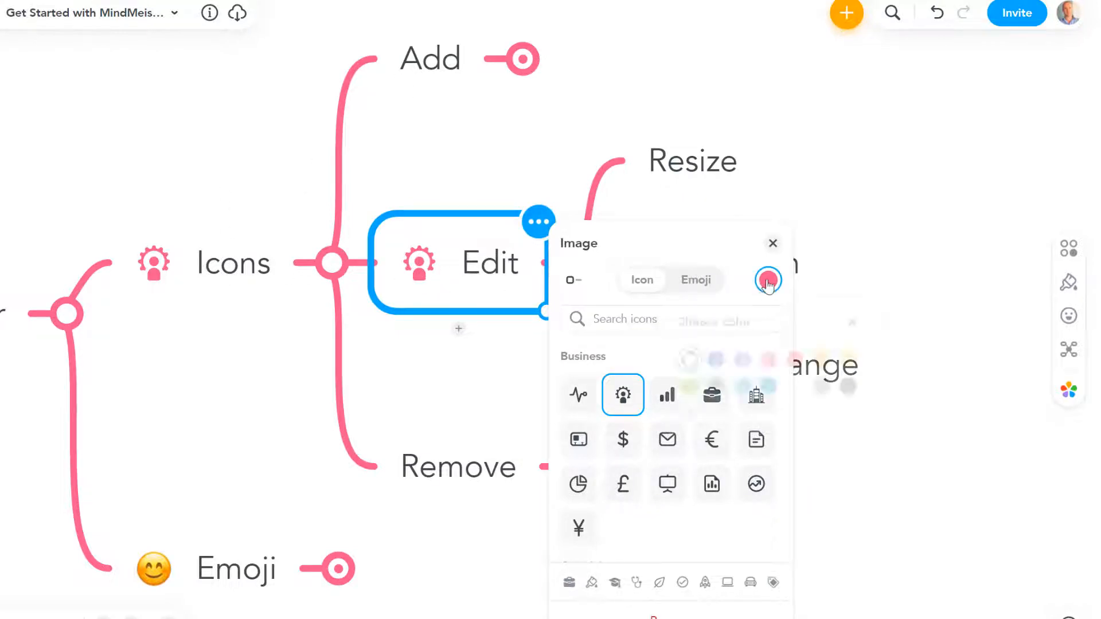
pyautogui.click(711, 370)
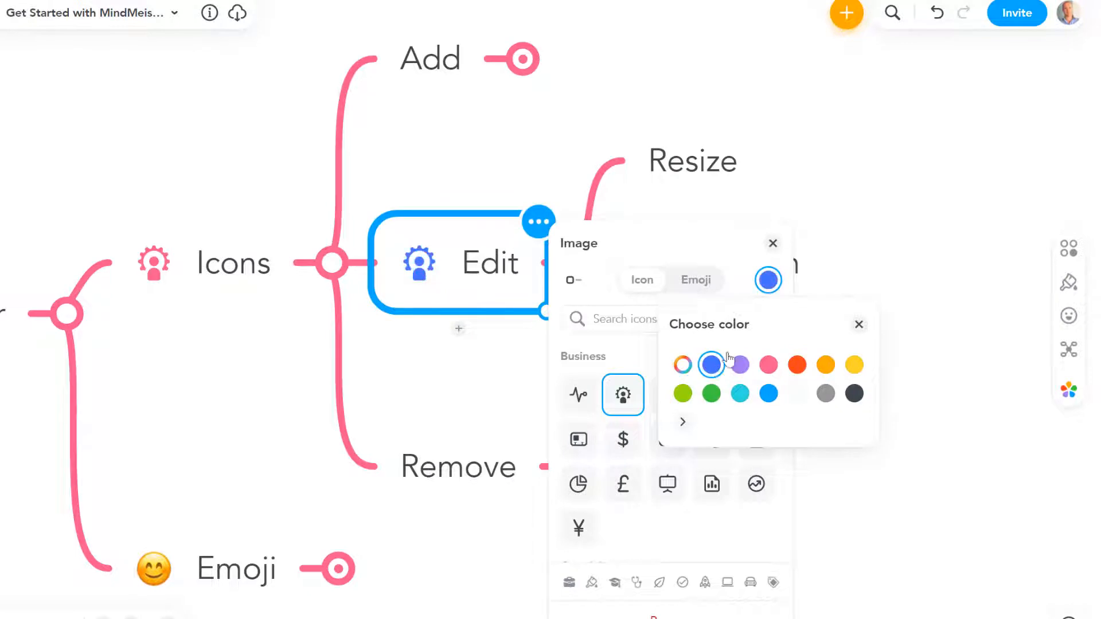
pyautogui.click(914, 252)
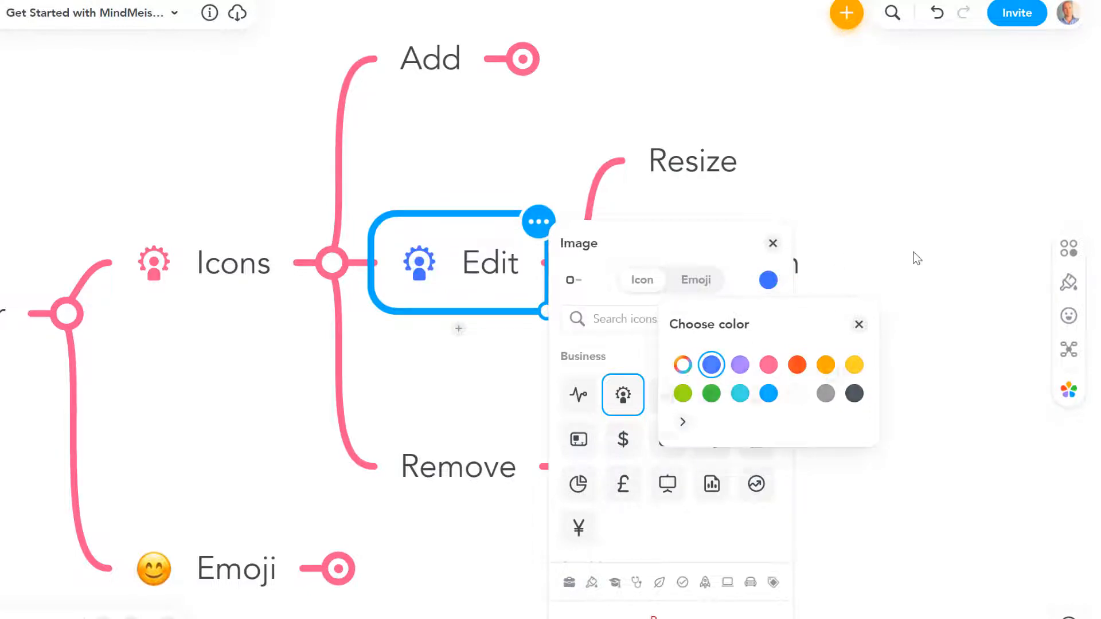
pyautogui.click(772, 245)
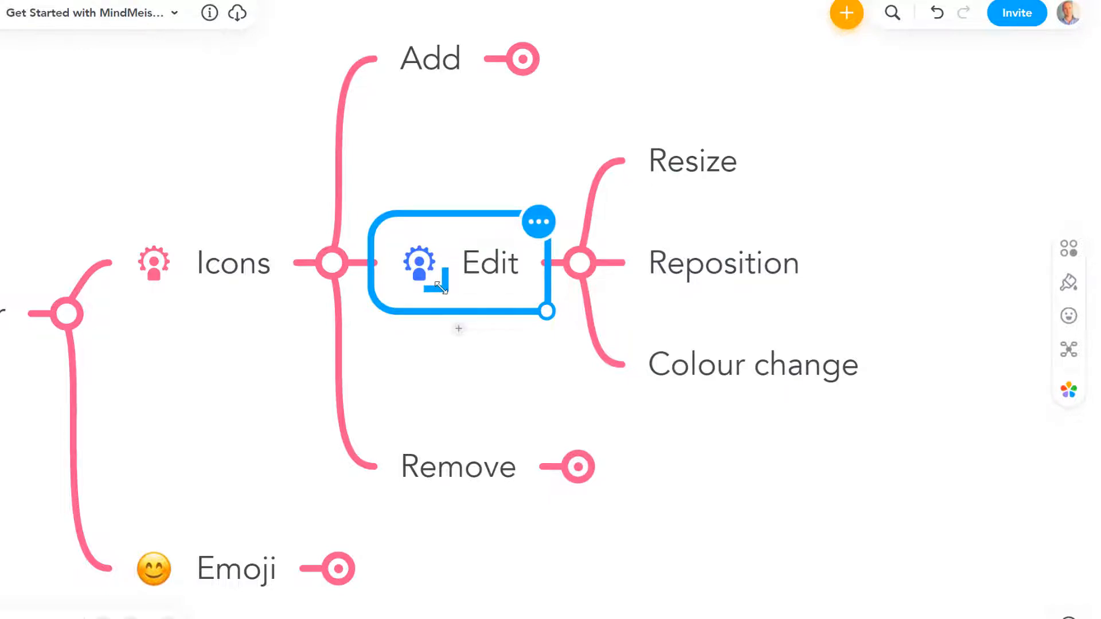
# Step: Enlarge the blue icon on the Edit topic to about three times its size
pyautogui.moveTo(440, 286); pyautogui.dragTo(516, 320)
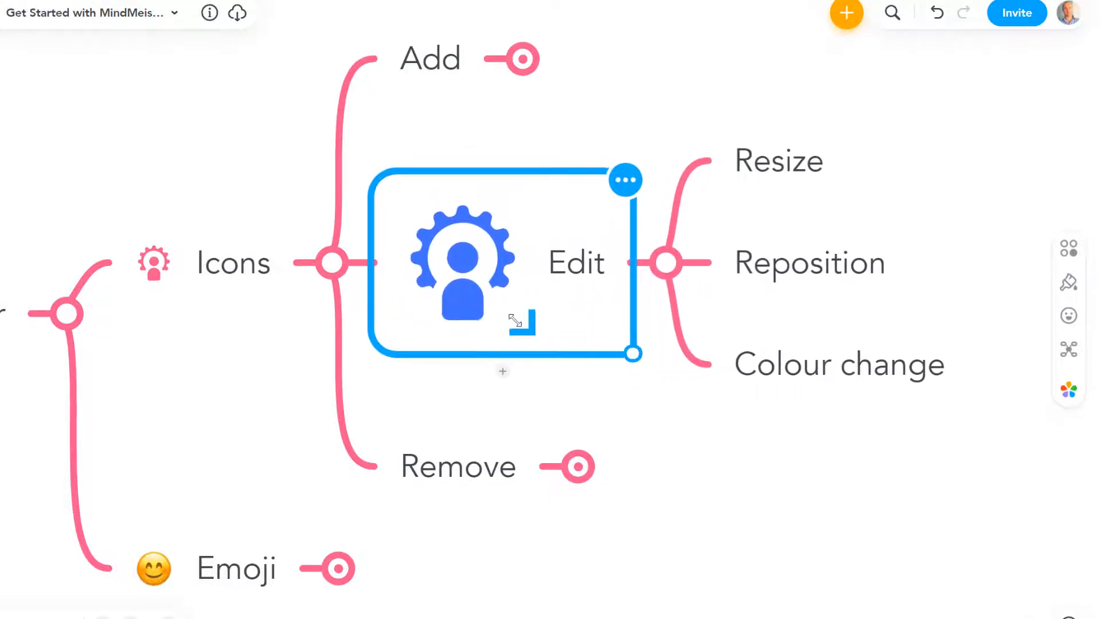
pyautogui.click(704, 442)
pyautogui.moveTo(711, 443); pyautogui.dragTo(751, 440)
pyautogui.click(312, 271)
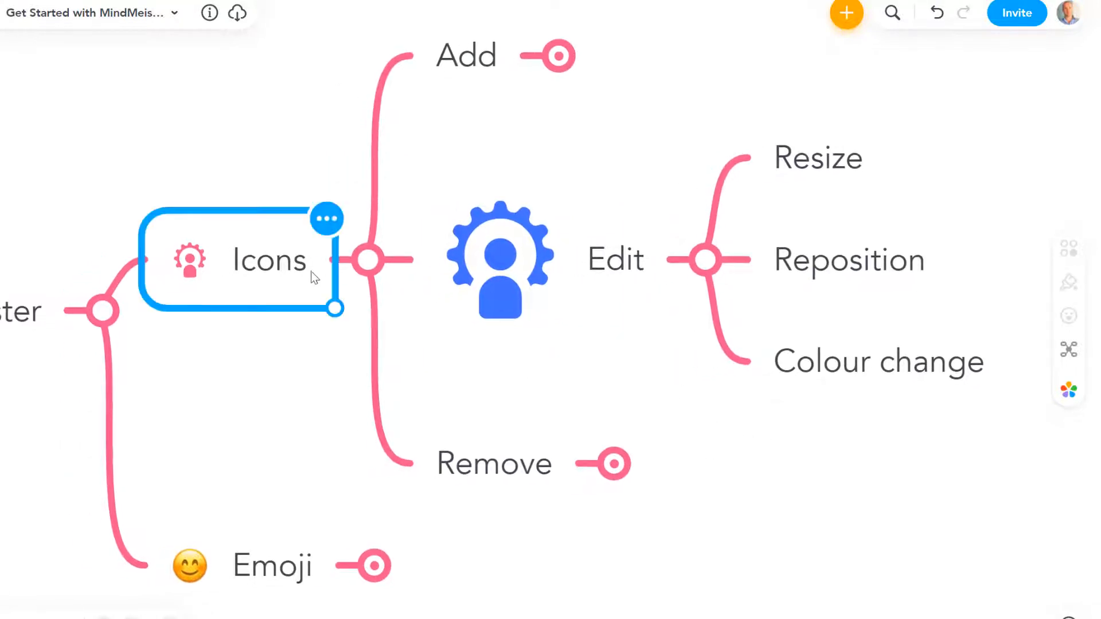
pyautogui.click(620, 265)
pyautogui.click(829, 204)
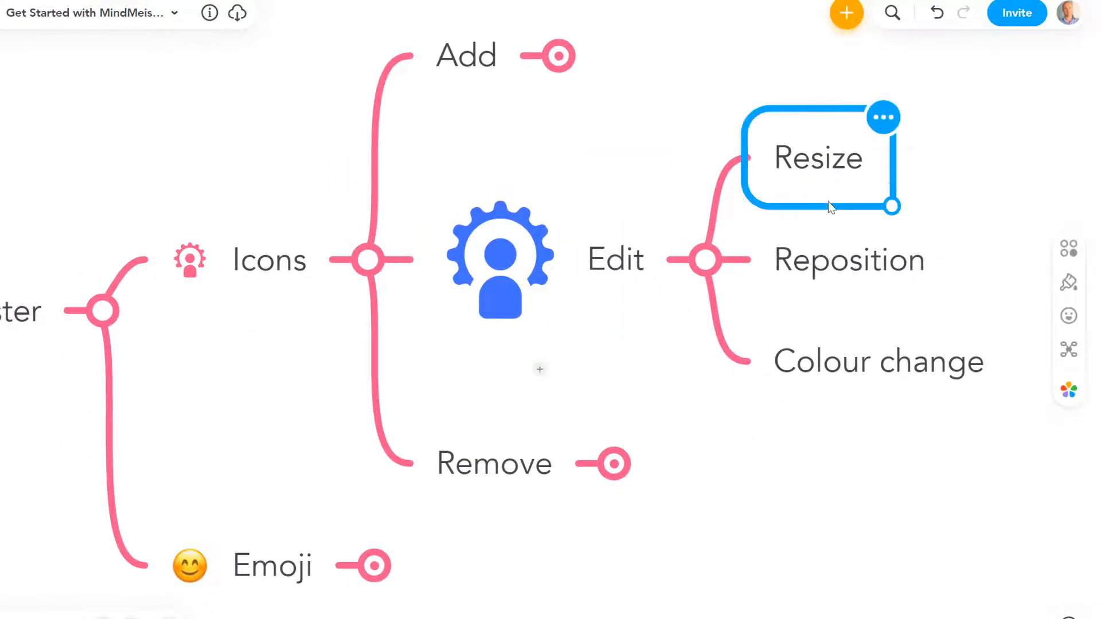
pyautogui.click(836, 268)
pyautogui.click(854, 377)
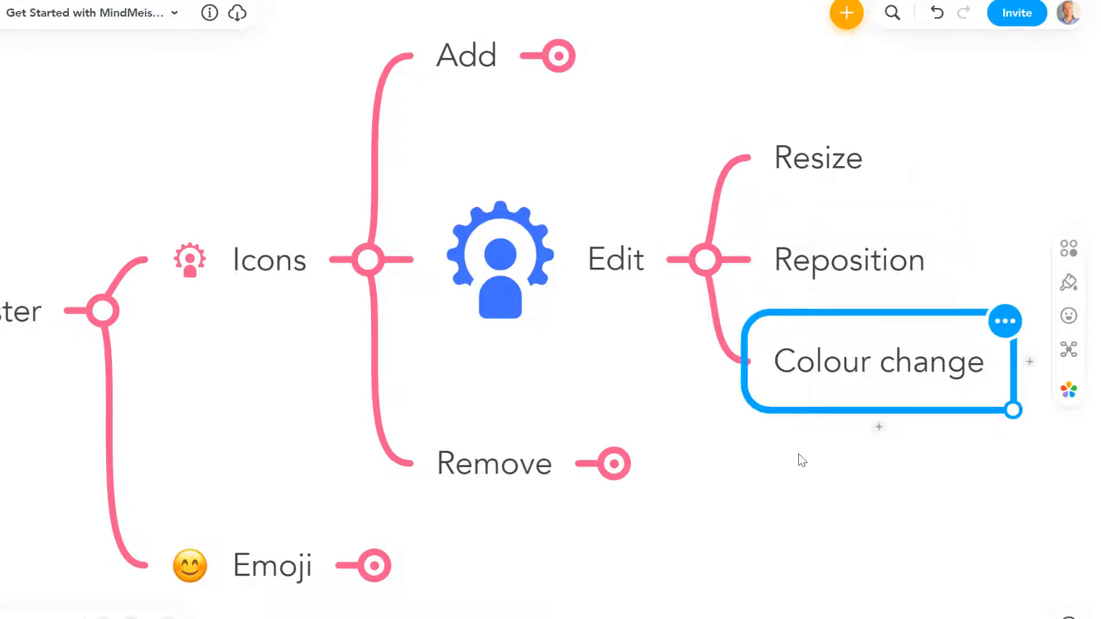
pyautogui.click(633, 362)
# Step: Collapse the Edit topic, expand the Remove topic under Icons, and select its Right click: Remove subtopic
pyautogui.click(696, 270)
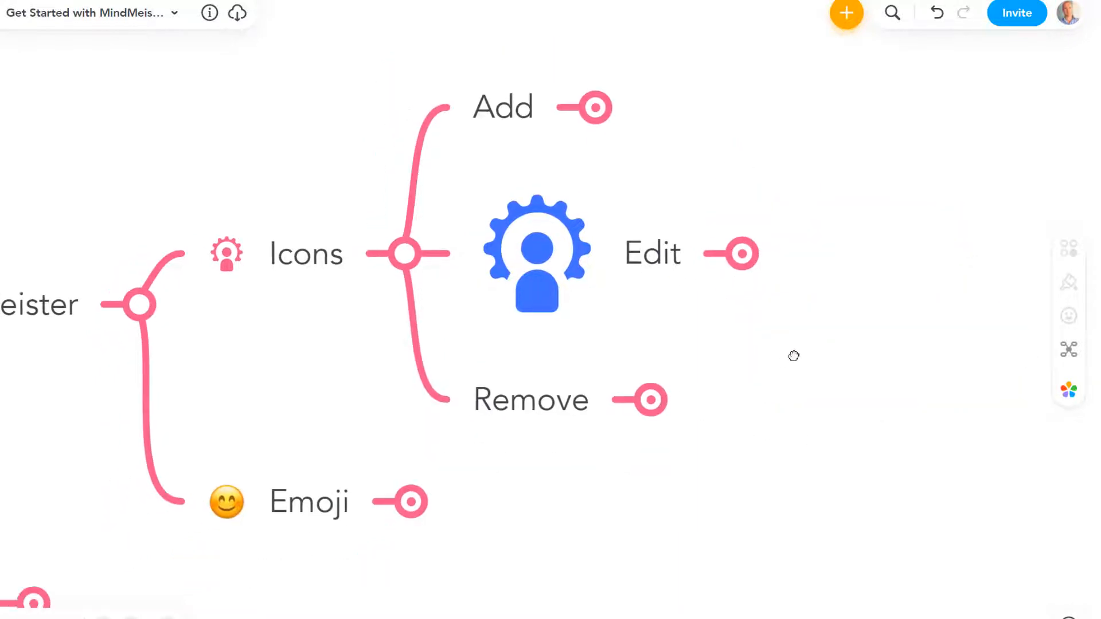
pyautogui.click(716, 372)
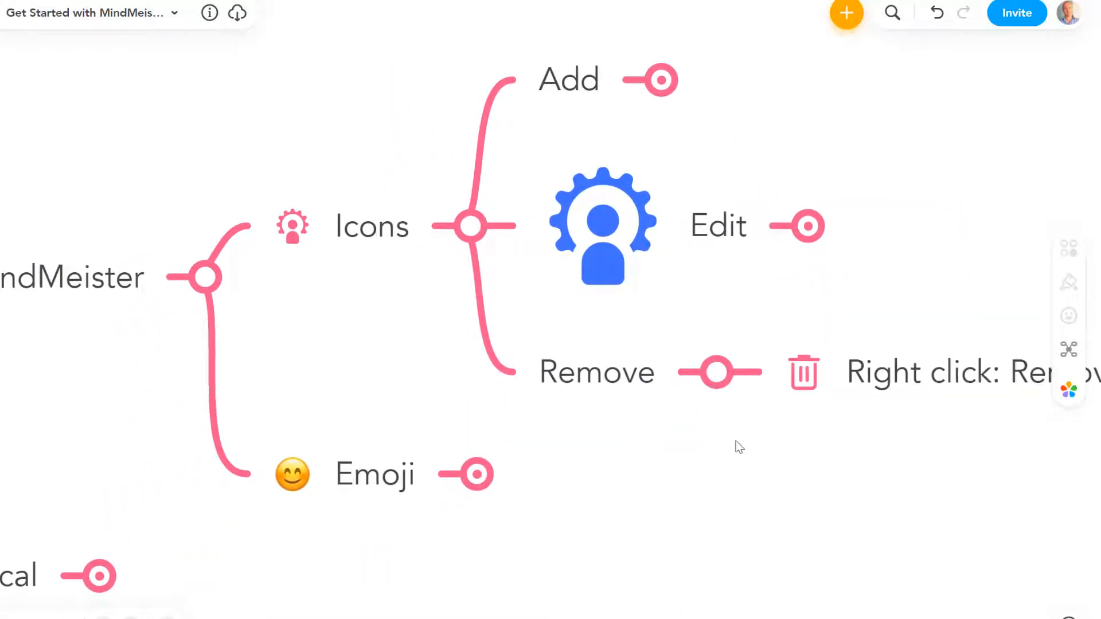
pyautogui.moveTo(737, 445); pyautogui.dragTo(527, 461)
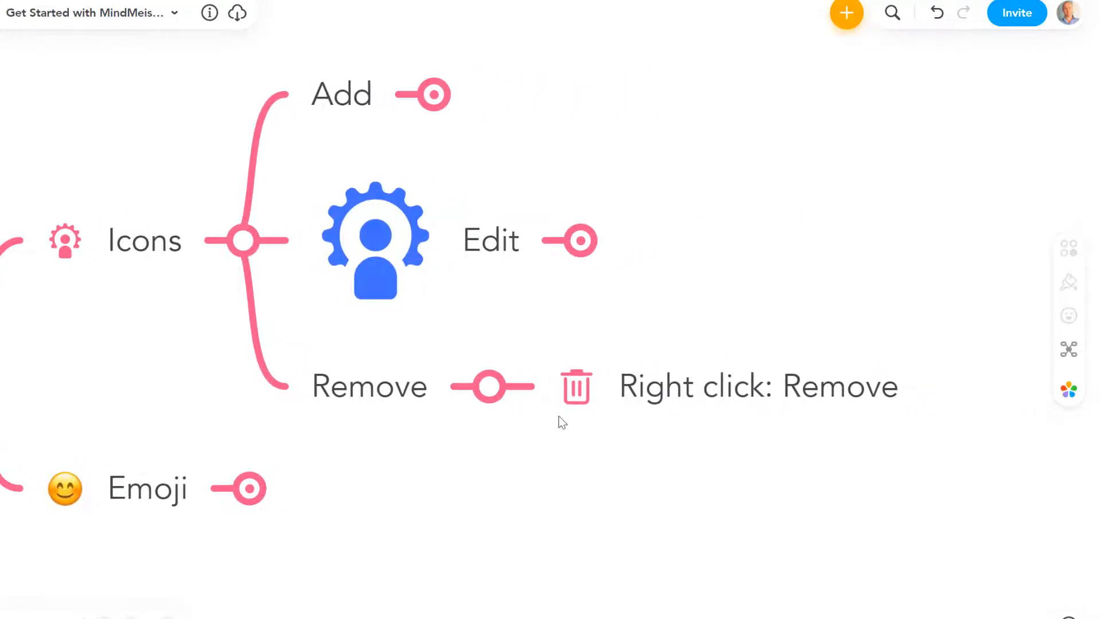
pyautogui.click(678, 394)
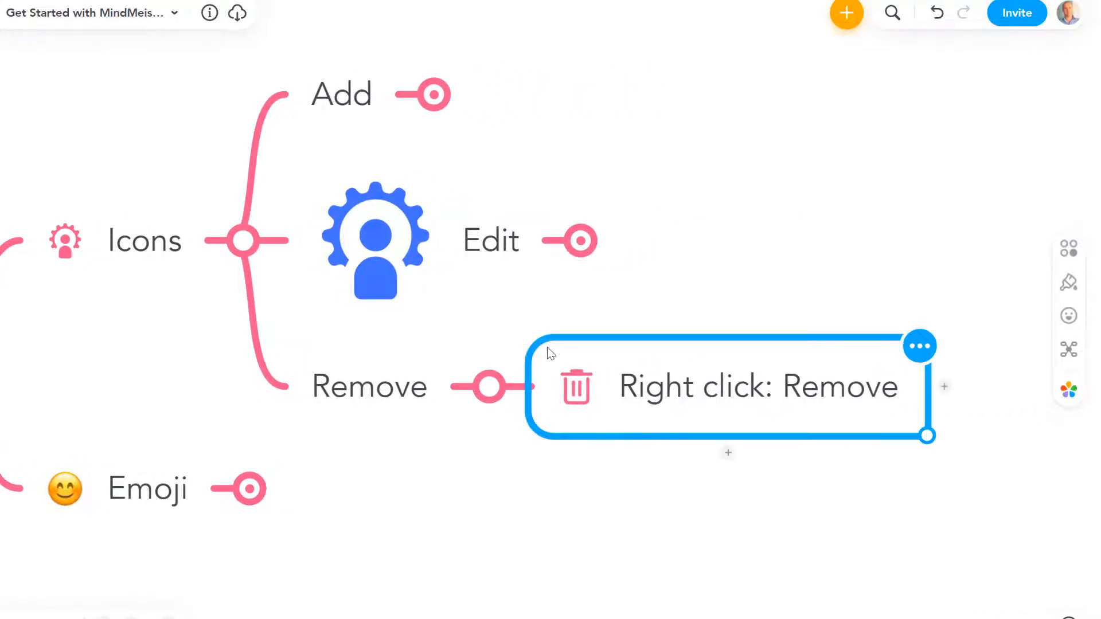
# Step: Remove the blue person-in-gear icon from the Edit topic and close the image settings
pyautogui.click(379, 265)
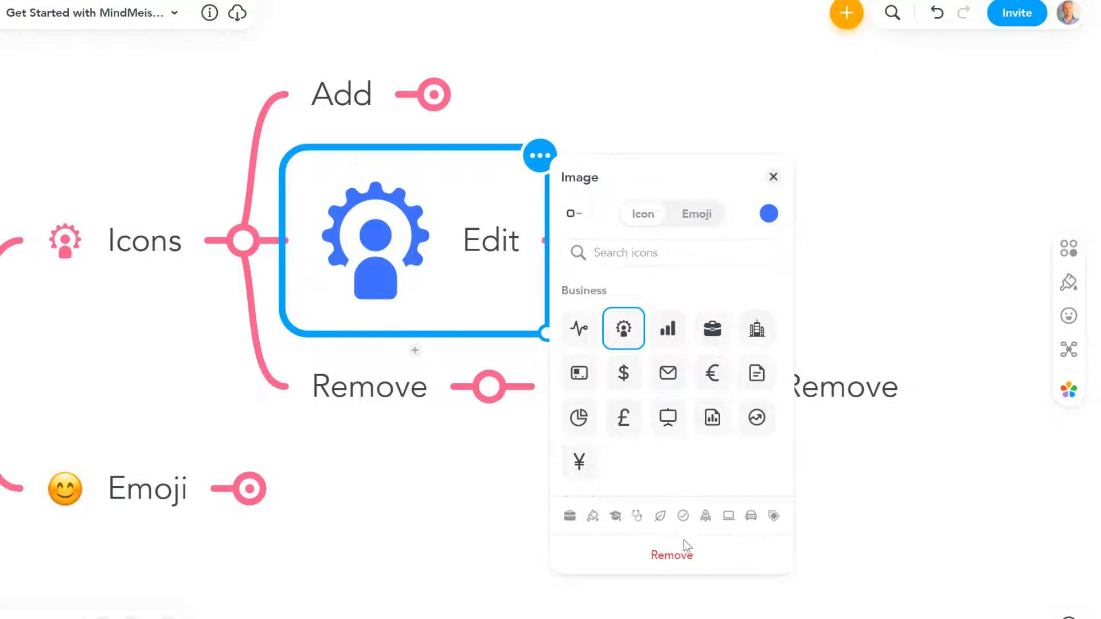
pyautogui.click(473, 519)
pyautogui.click(442, 265)
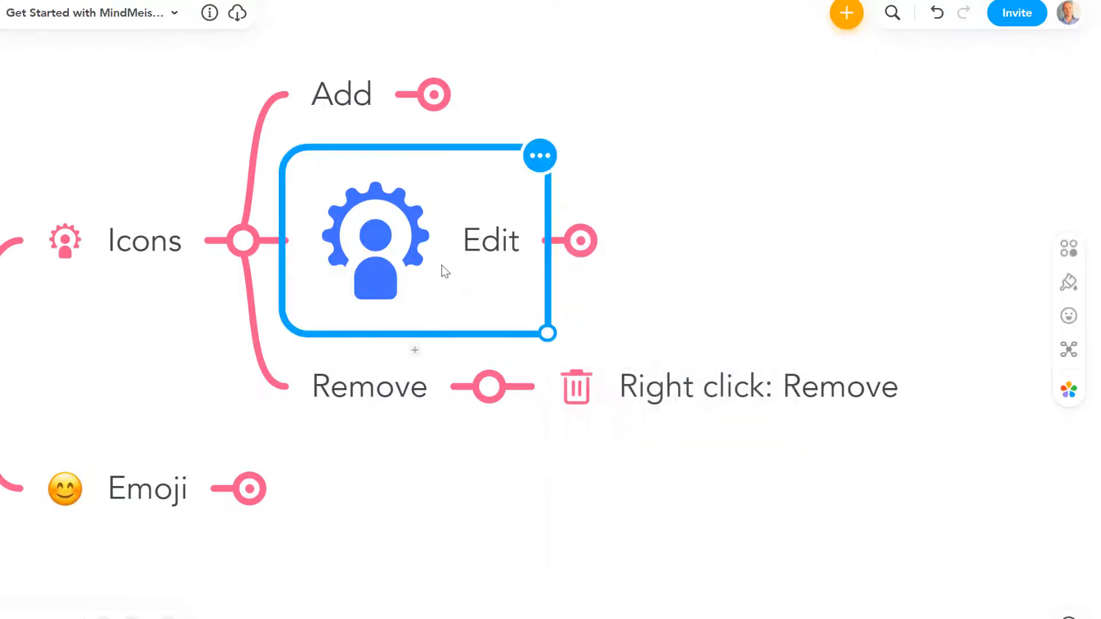
pyautogui.click(381, 255)
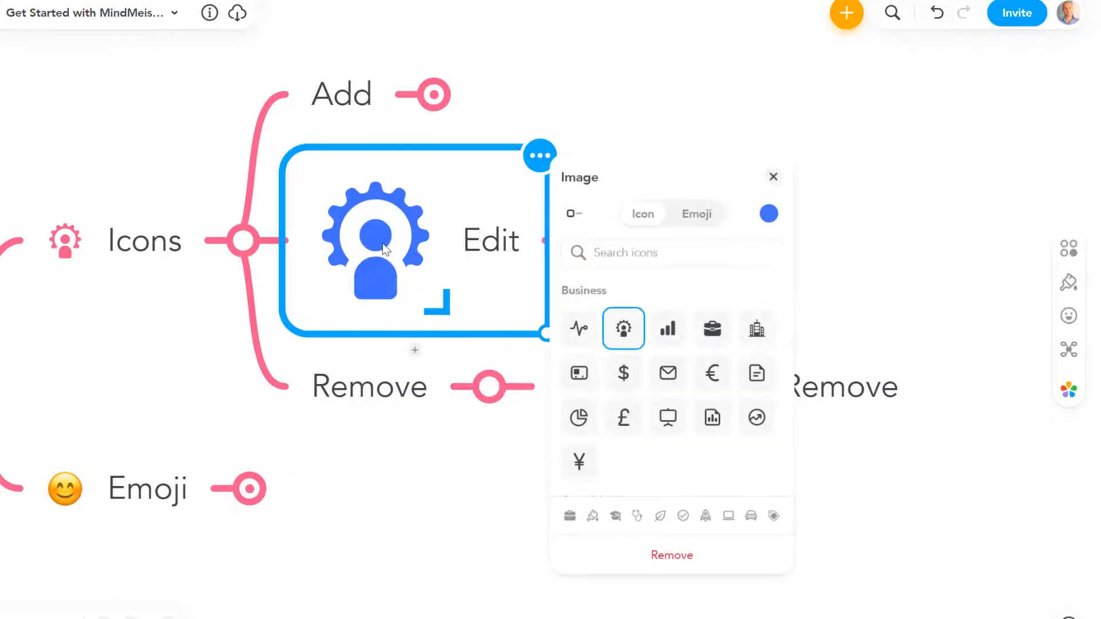
pyautogui.click(674, 556)
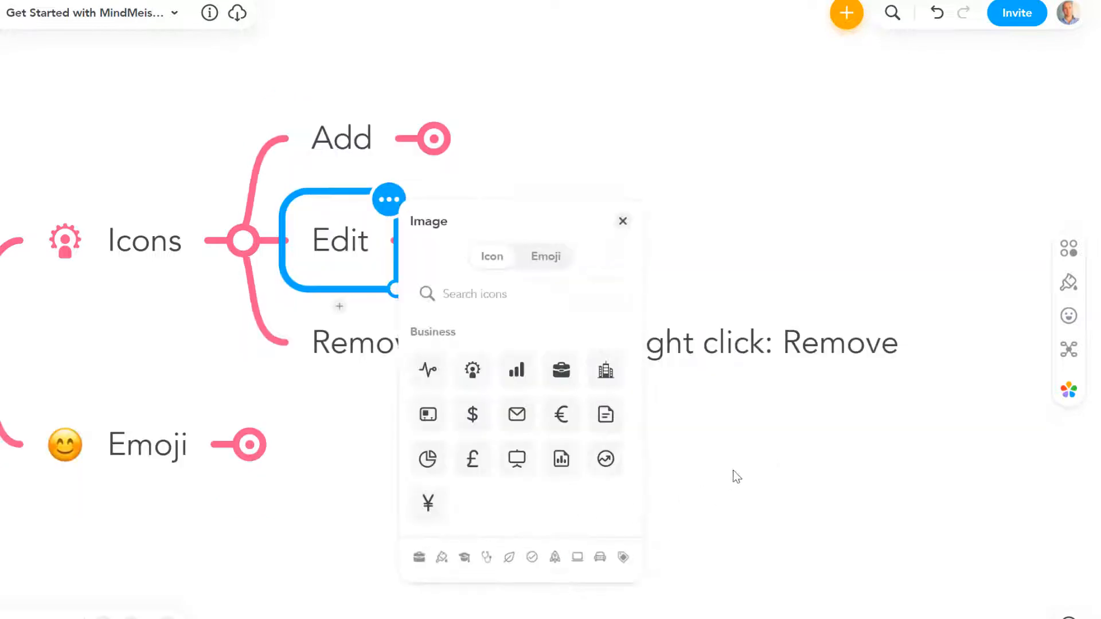
pyautogui.click(669, 434)
pyautogui.moveTo(669, 433); pyautogui.dragTo(728, 425)
# Step: Remove the trash can icon from the Right click: Remove topic and close the image settings
pyautogui.click(723, 340)
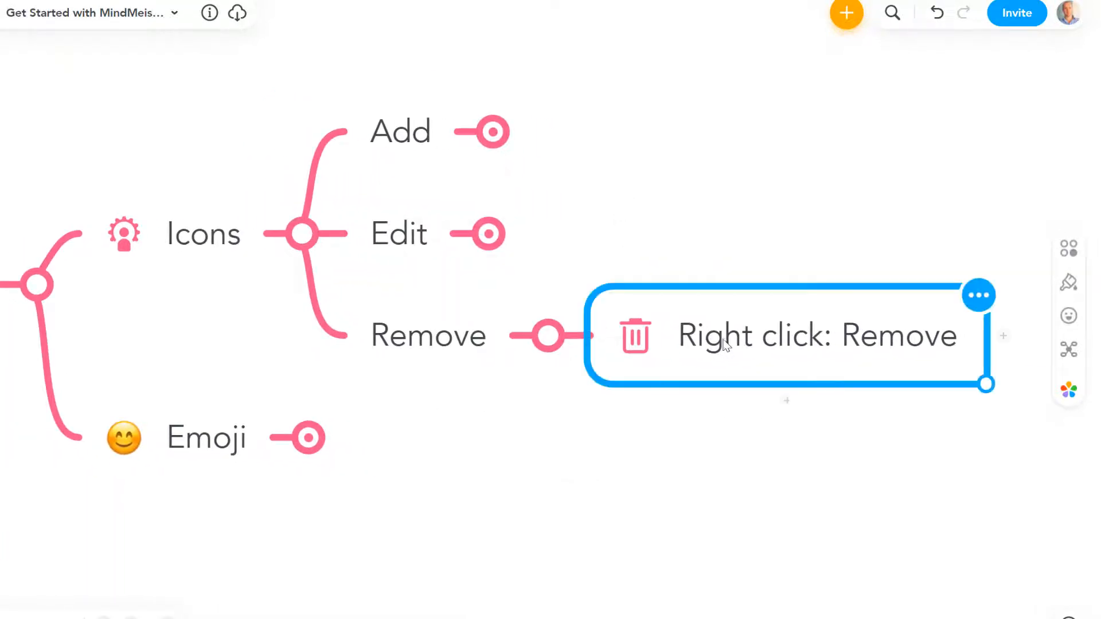
pyautogui.click(634, 337)
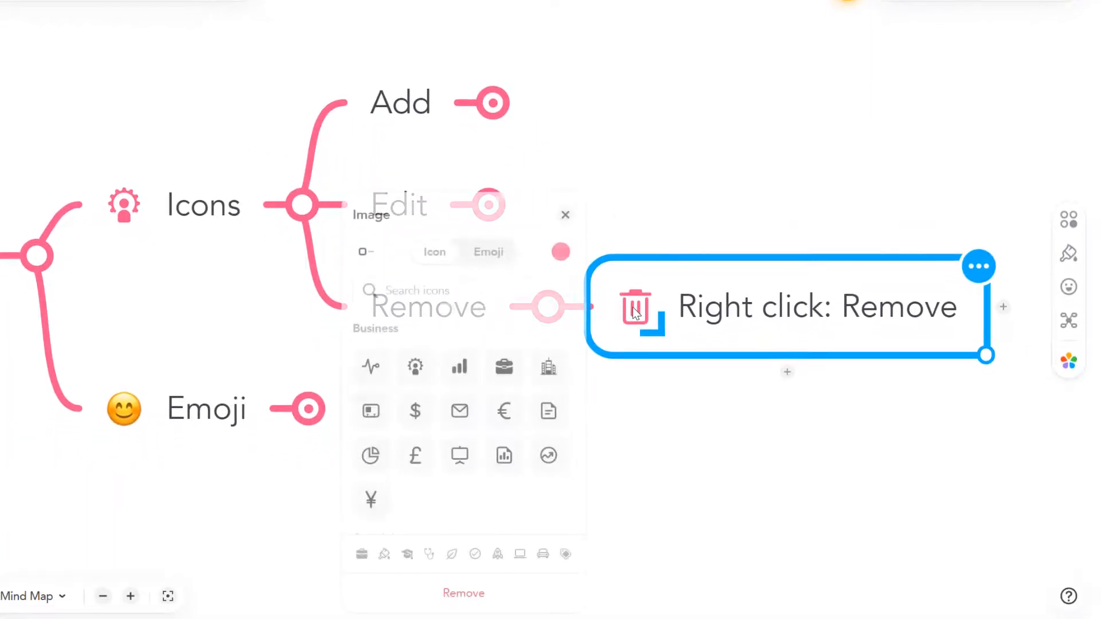
pyautogui.click(469, 594)
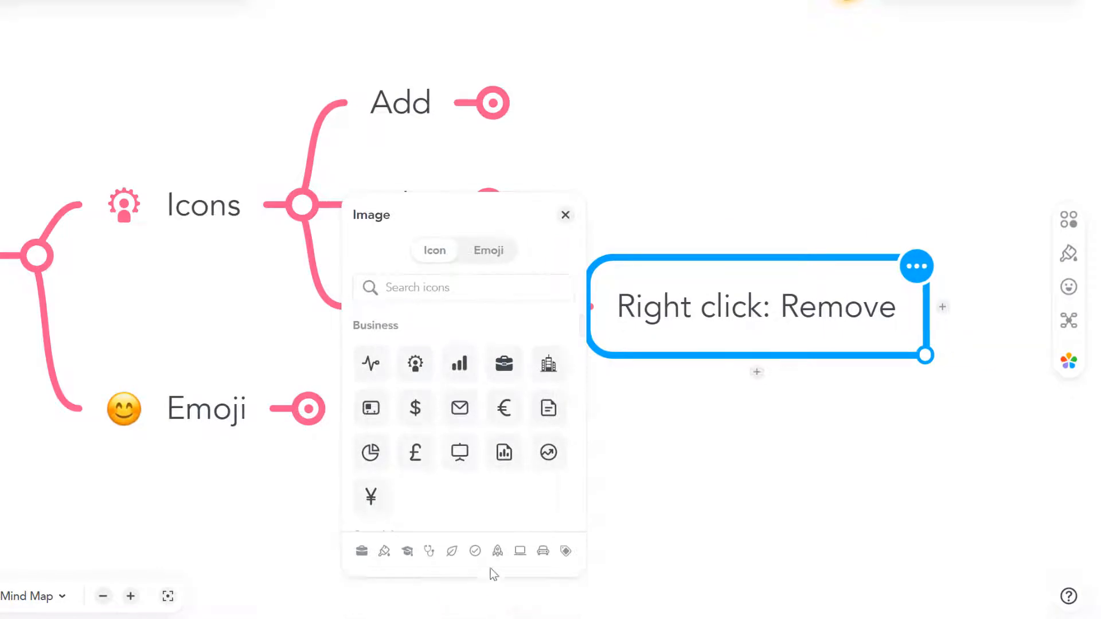
pyautogui.click(673, 453)
# Step: Collapse the Remove topic and the whole Icons topic
pyautogui.click(545, 307)
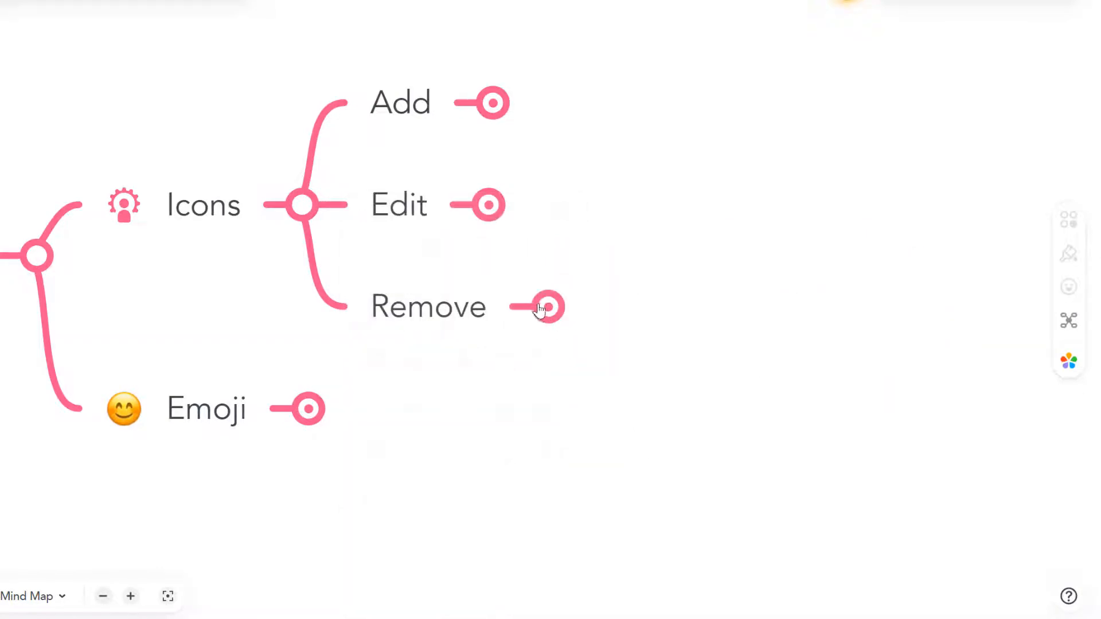
pyautogui.click(301, 205)
pyautogui.moveTo(410, 350); pyautogui.dragTo(656, 347)
pyautogui.click(414, 182)
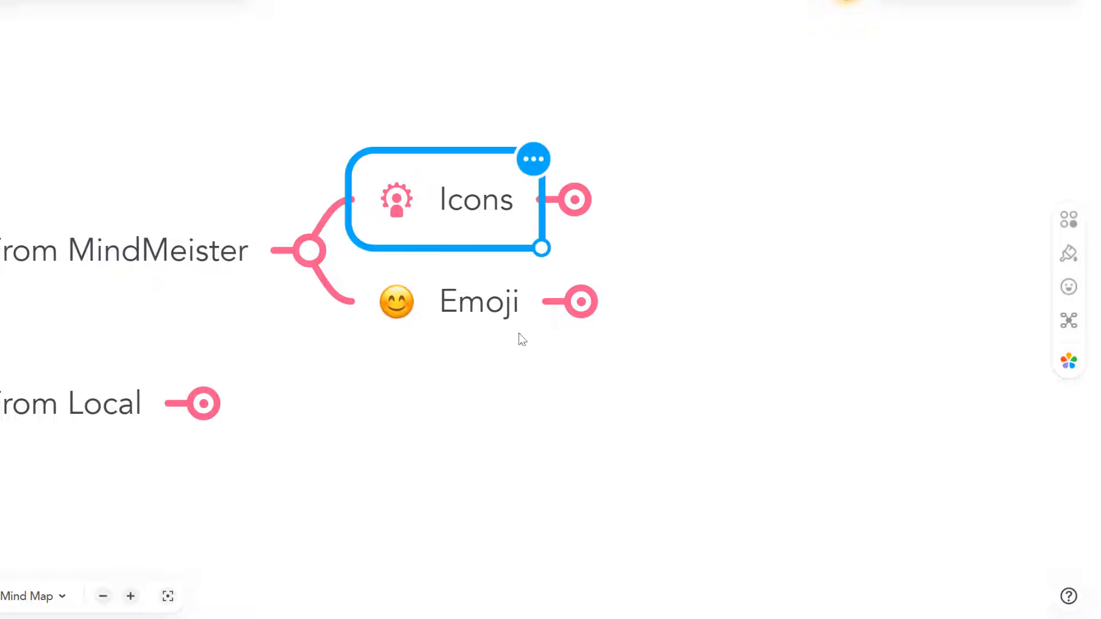
# Step: Expand the Emoji topic under From MindMeister and its Add subtopic
pyautogui.click(576, 304)
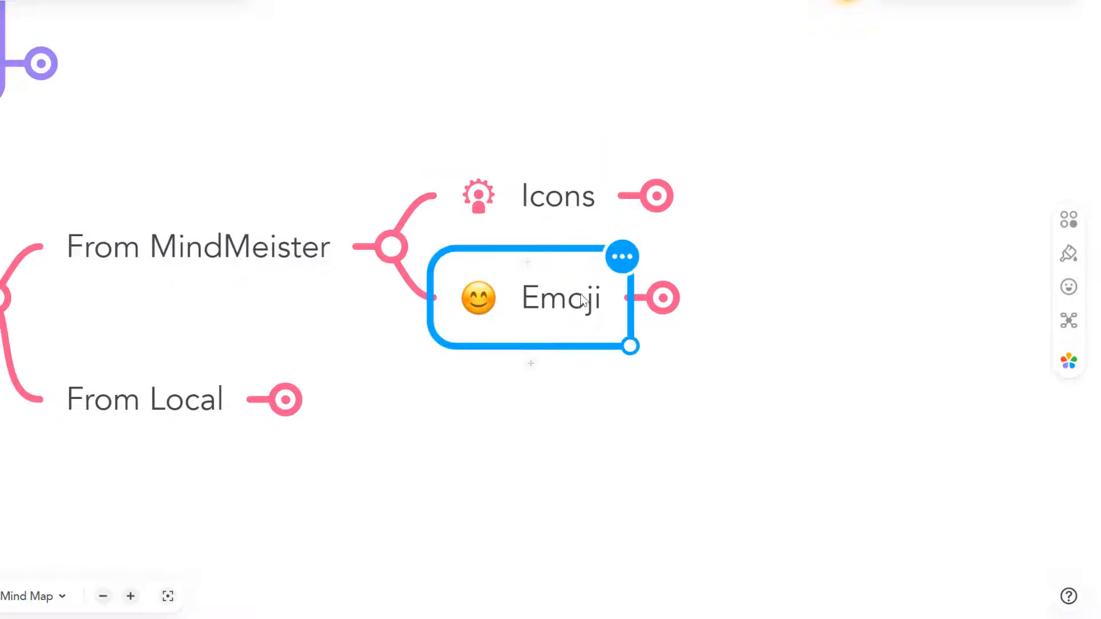
pyautogui.click(661, 300)
pyautogui.click(567, 215)
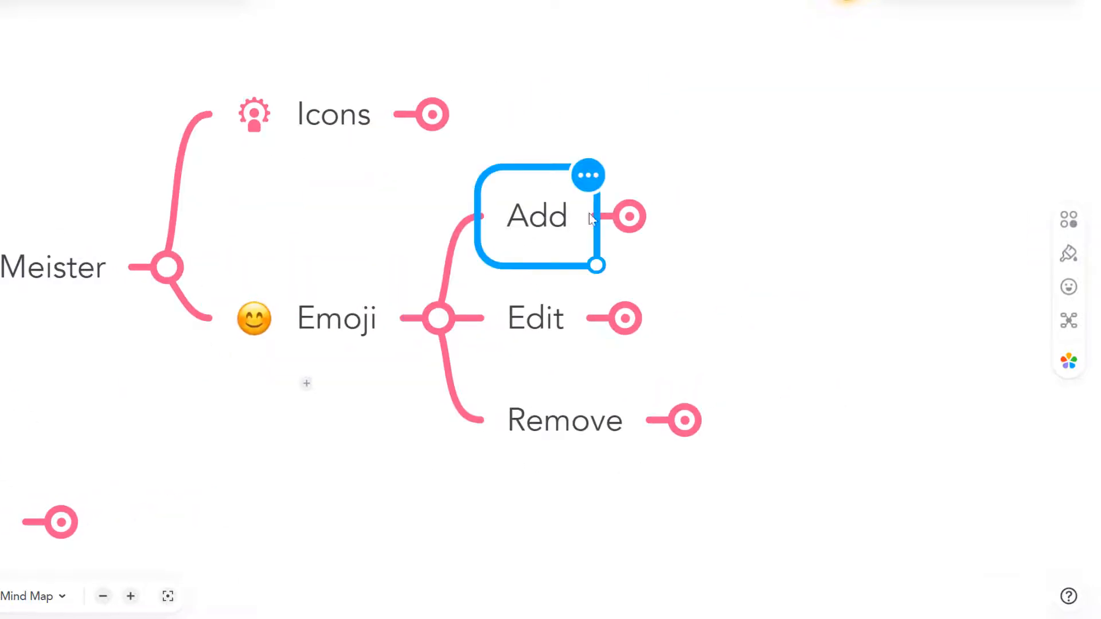
pyautogui.click(629, 218)
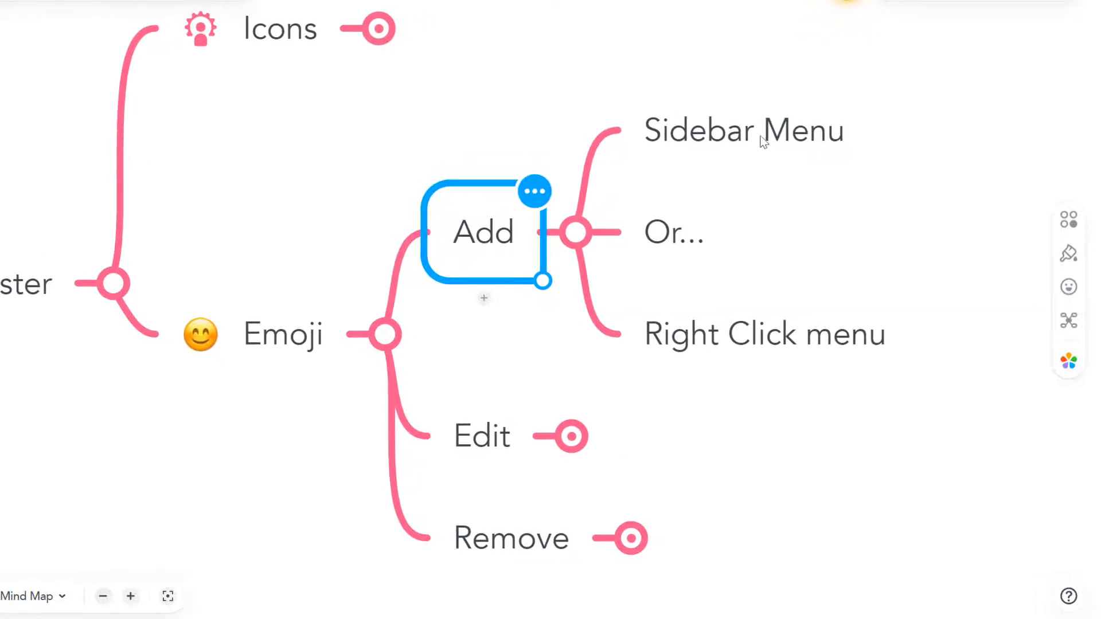
# Step: Add the basketball emoji from the activity emojis to the Add topic under Emoji
pyautogui.click(762, 137)
pyautogui.click(751, 338)
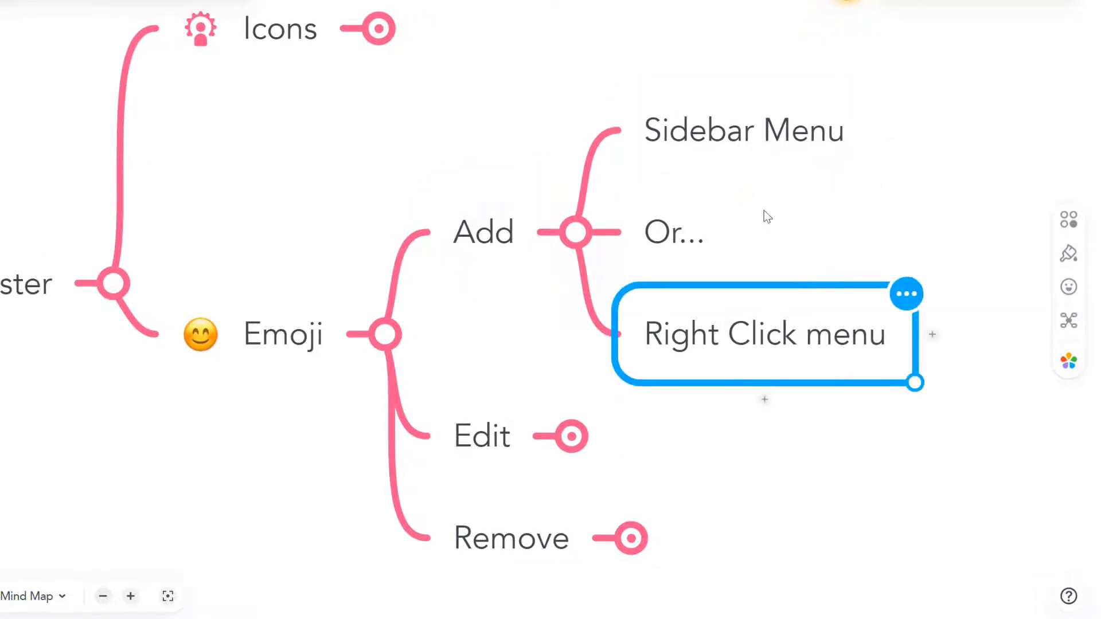
pyautogui.click(485, 237)
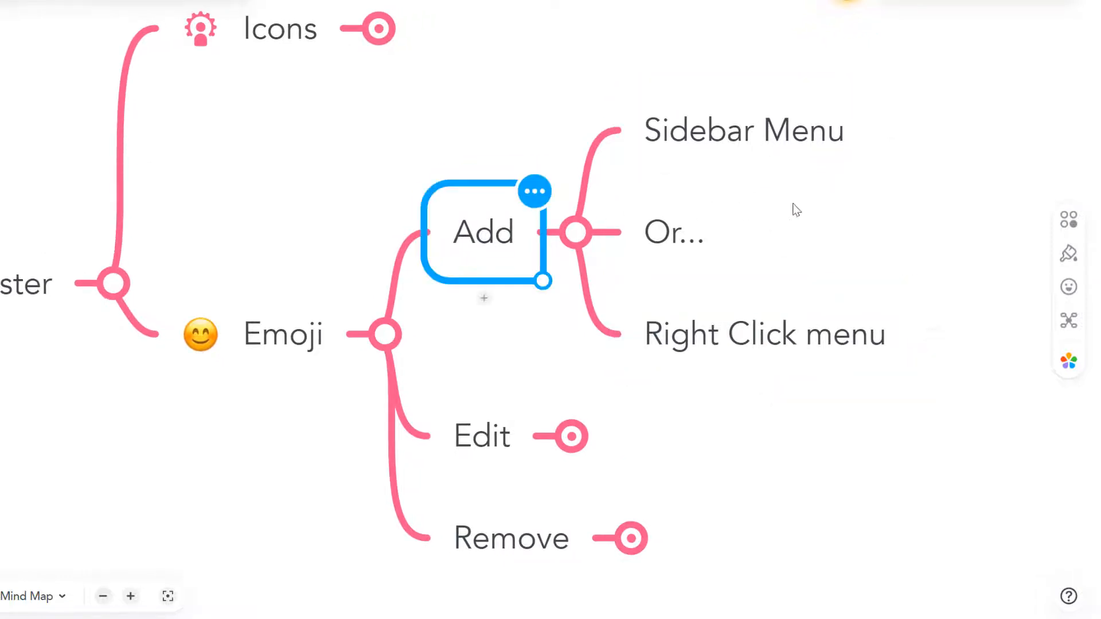
pyautogui.click(1049, 281)
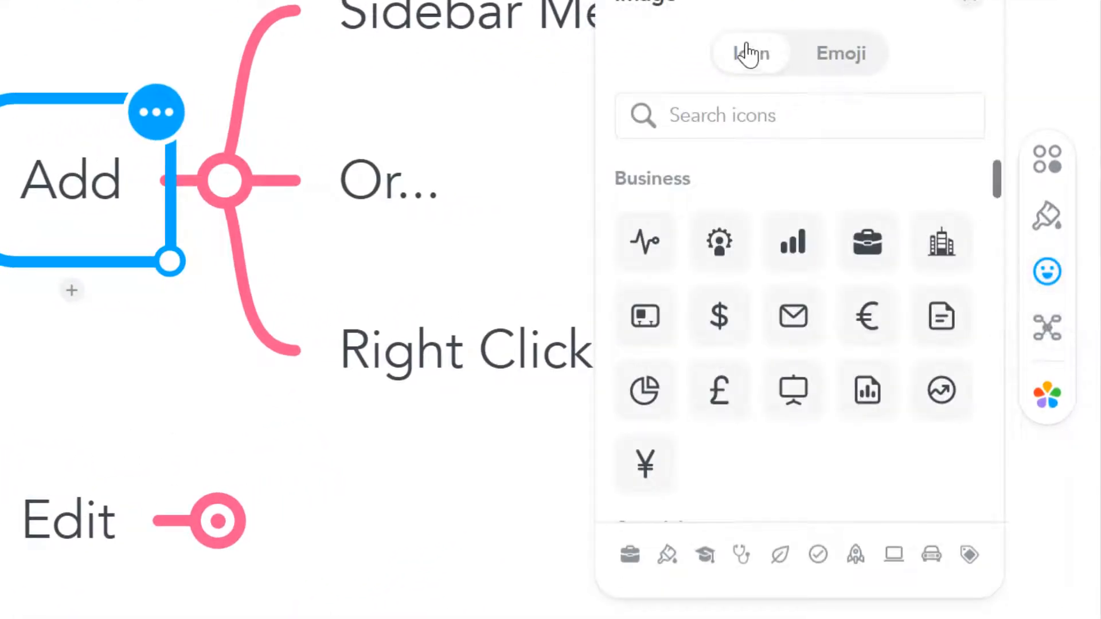
pyautogui.click(853, 64)
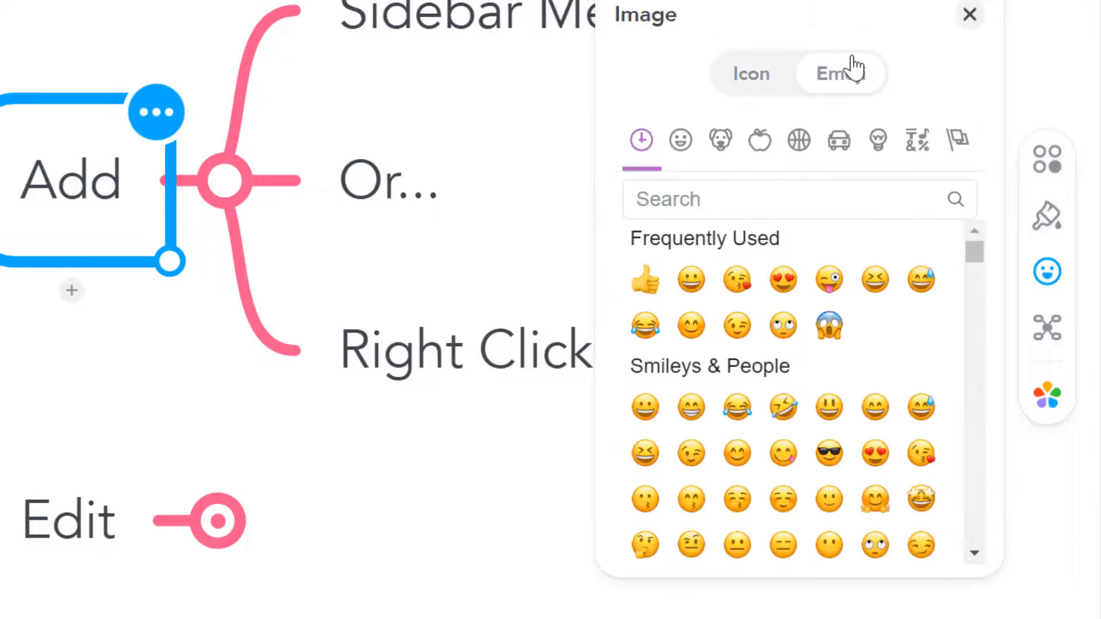
pyautogui.moveTo(974, 253); pyautogui.dragTo(990, 380)
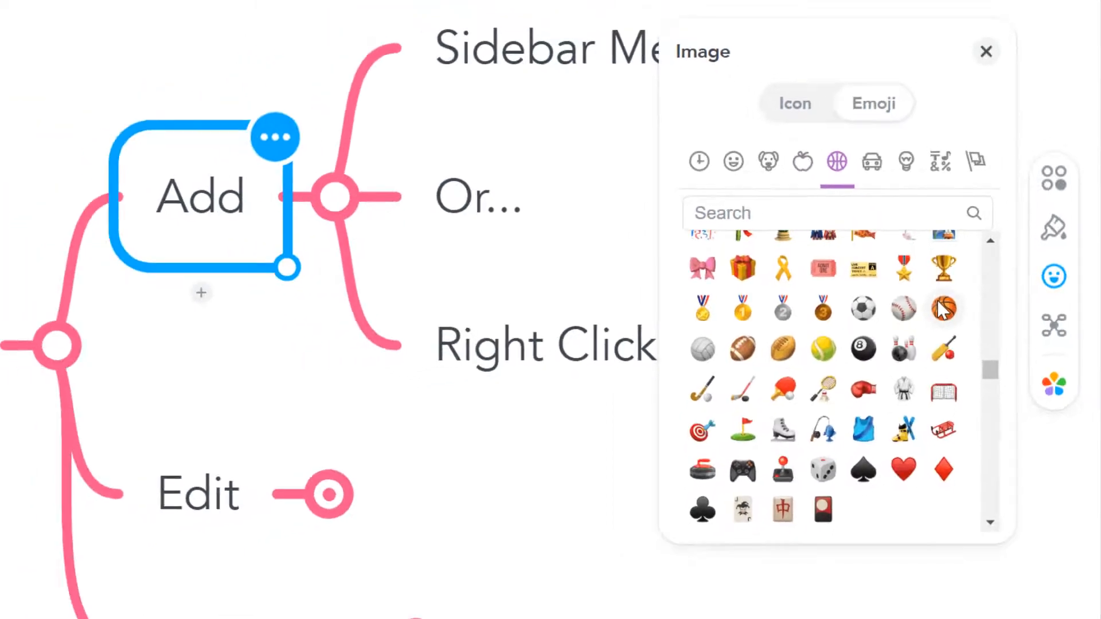
pyautogui.click(942, 310)
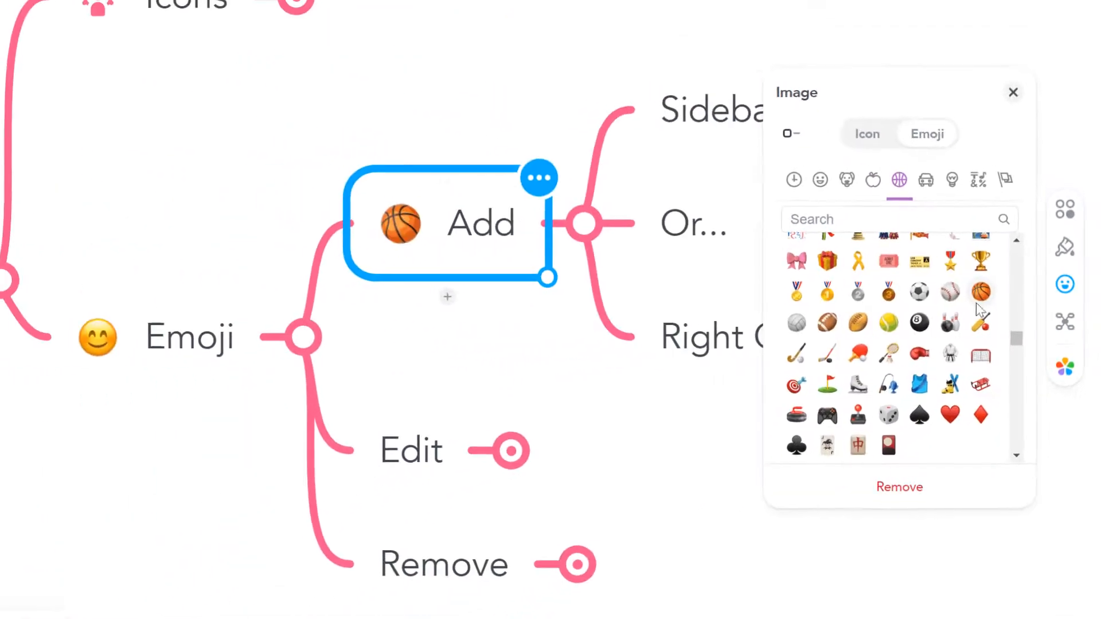
pyautogui.click(476, 436)
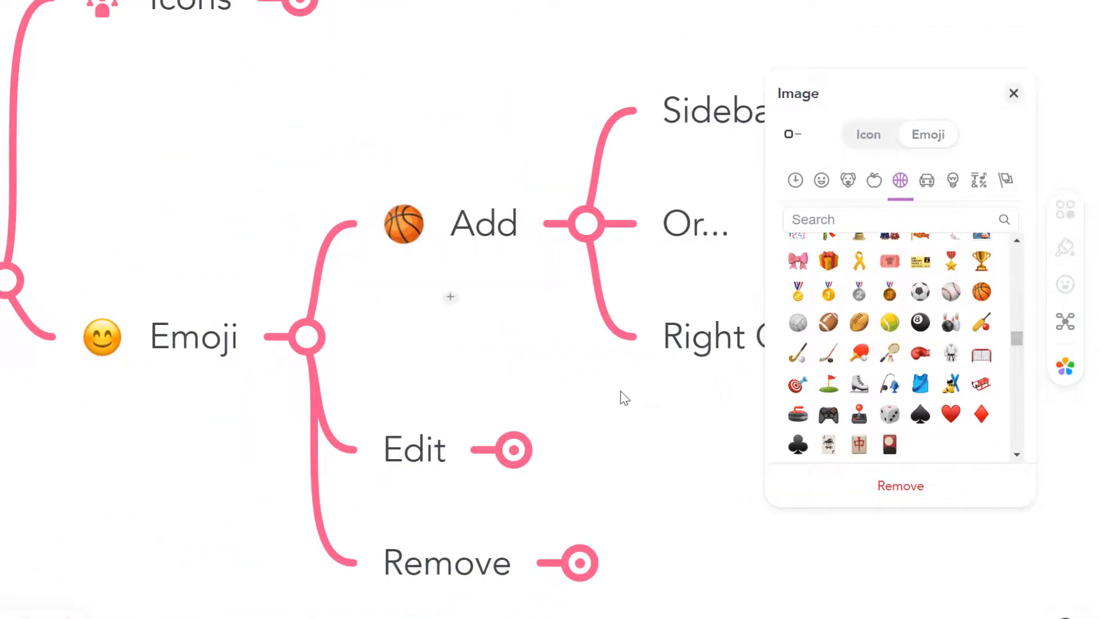
# Step: Replace the Add topic's basketball emoji with the grinning face from the frequently used emojis and collapse the topic
pyautogui.click(481, 230)
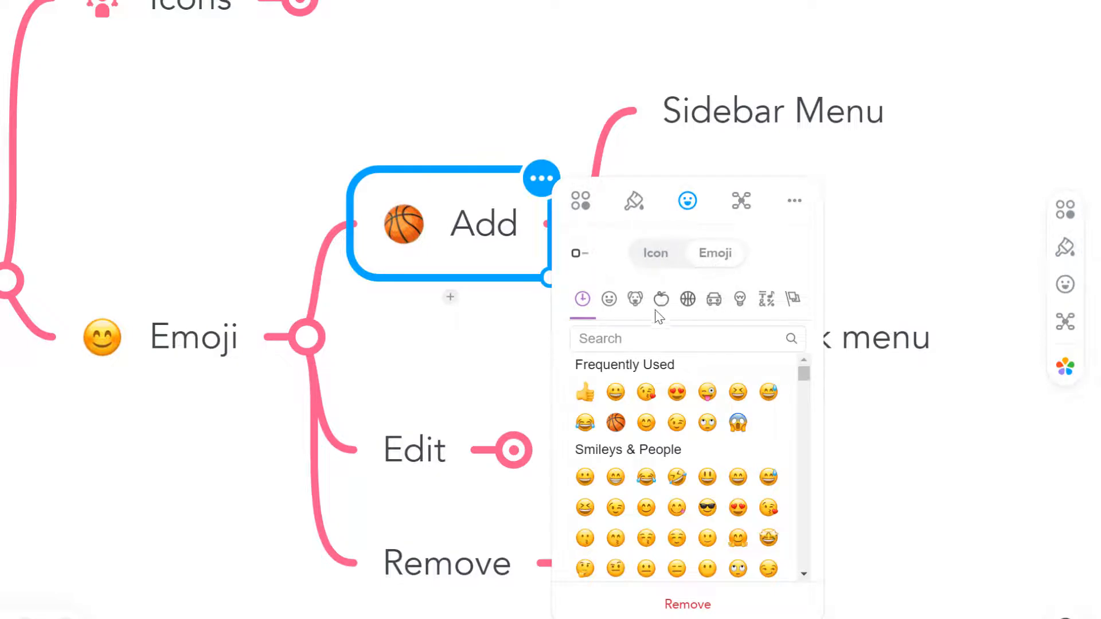
pyautogui.click(617, 393)
pyautogui.click(465, 365)
pyautogui.click(582, 225)
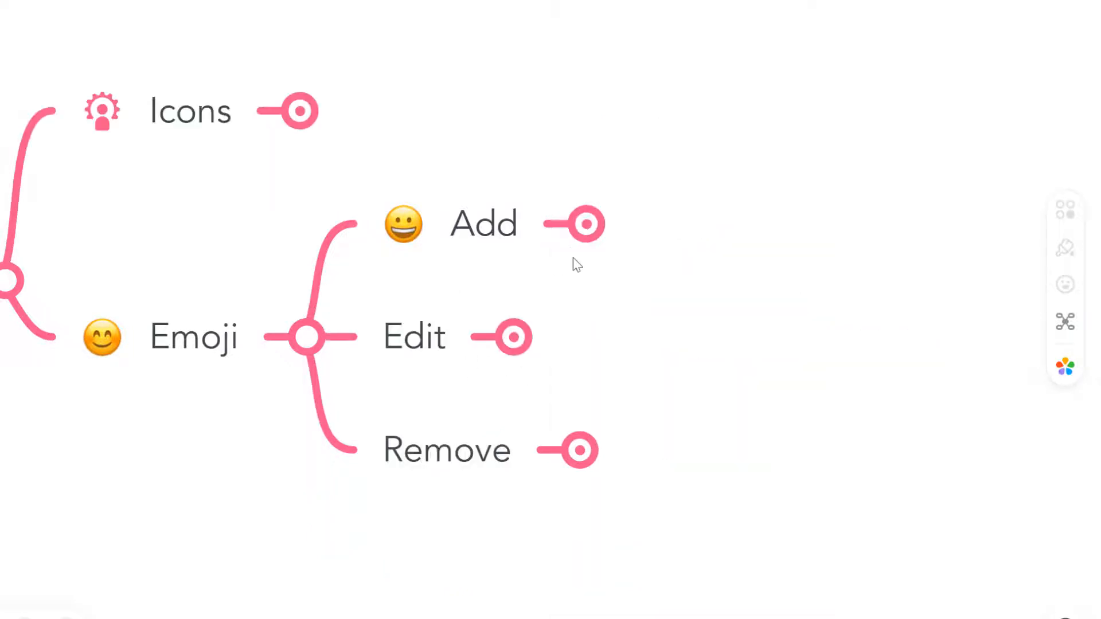
# Step: Expand the Edit topic under Emoji and add the heart-eyes emoji to its Reposition only subtopic
pyautogui.click(522, 341)
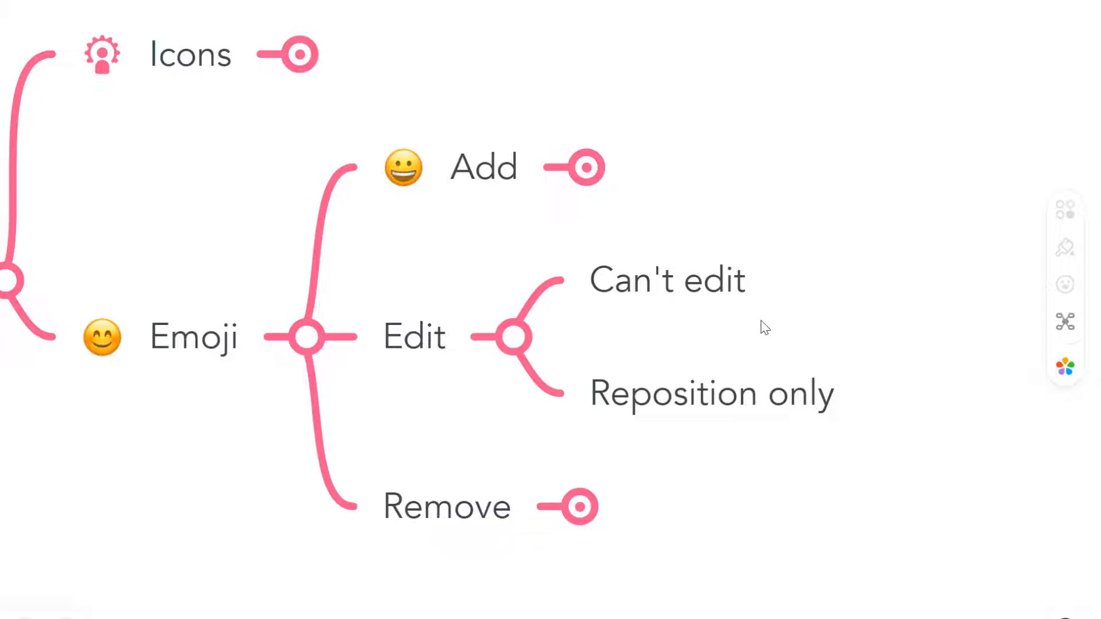
pyautogui.click(659, 389)
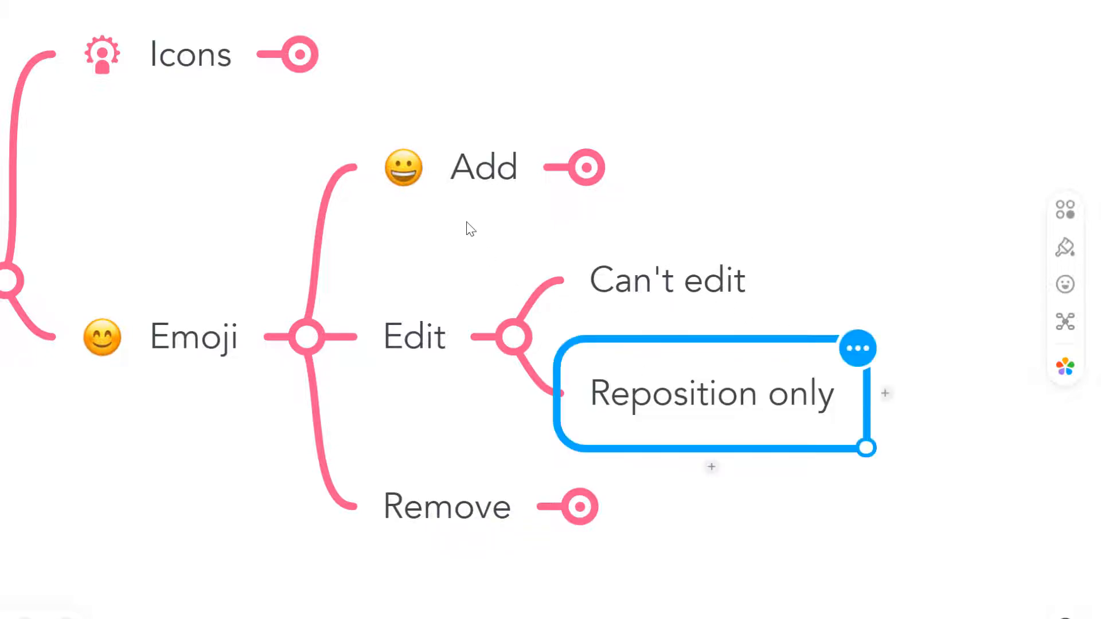
pyautogui.click(1072, 289)
pyautogui.click(928, 140)
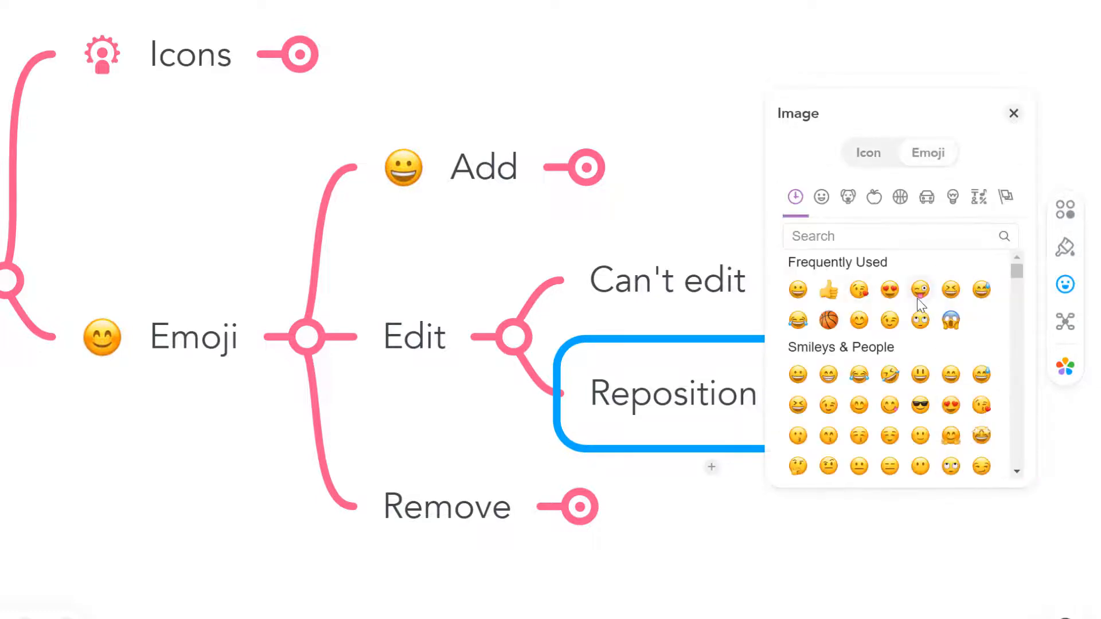
pyautogui.click(890, 290)
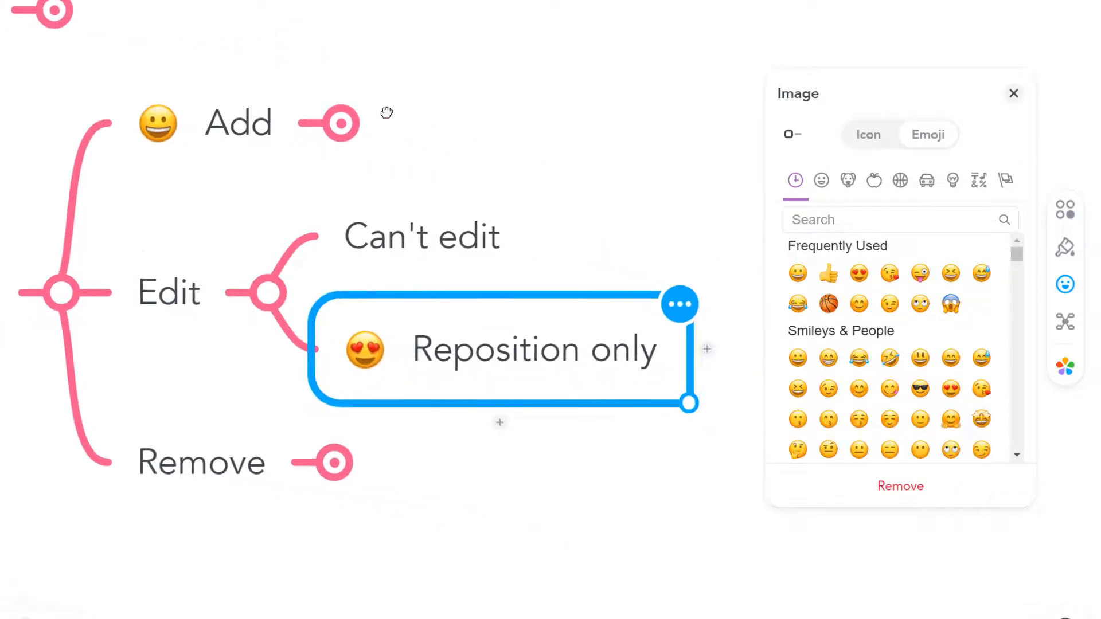
pyautogui.click(401, 492)
# Step: Reposition the heart-eyes emoji on the Reposition only topic to Top, Right and Bottom, finishing with Left
pyautogui.click(258, 350)
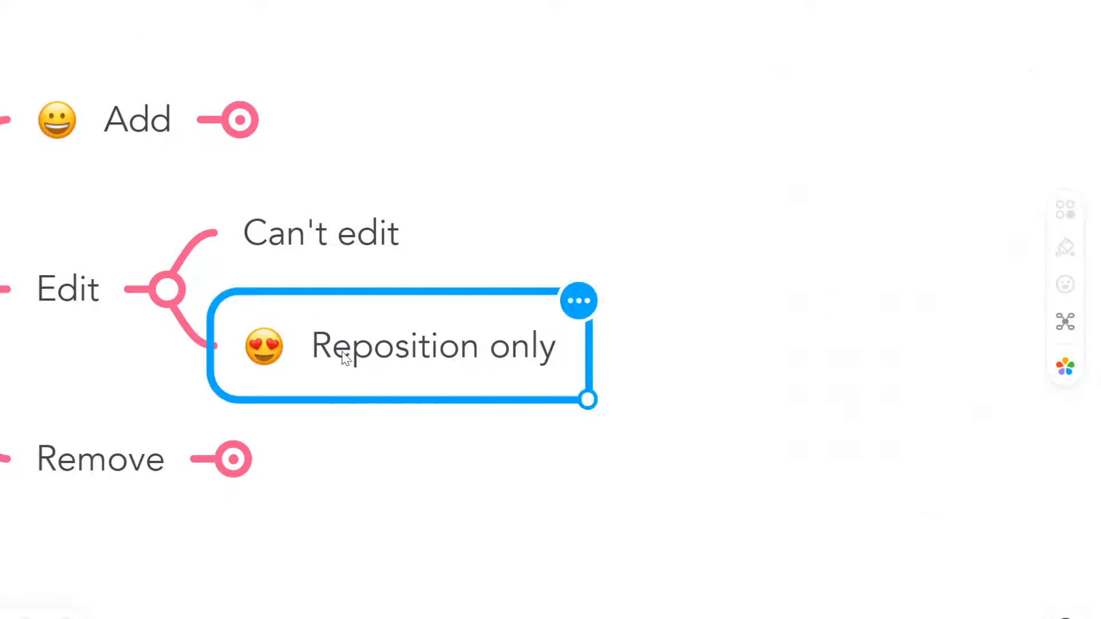
pyautogui.click(267, 350)
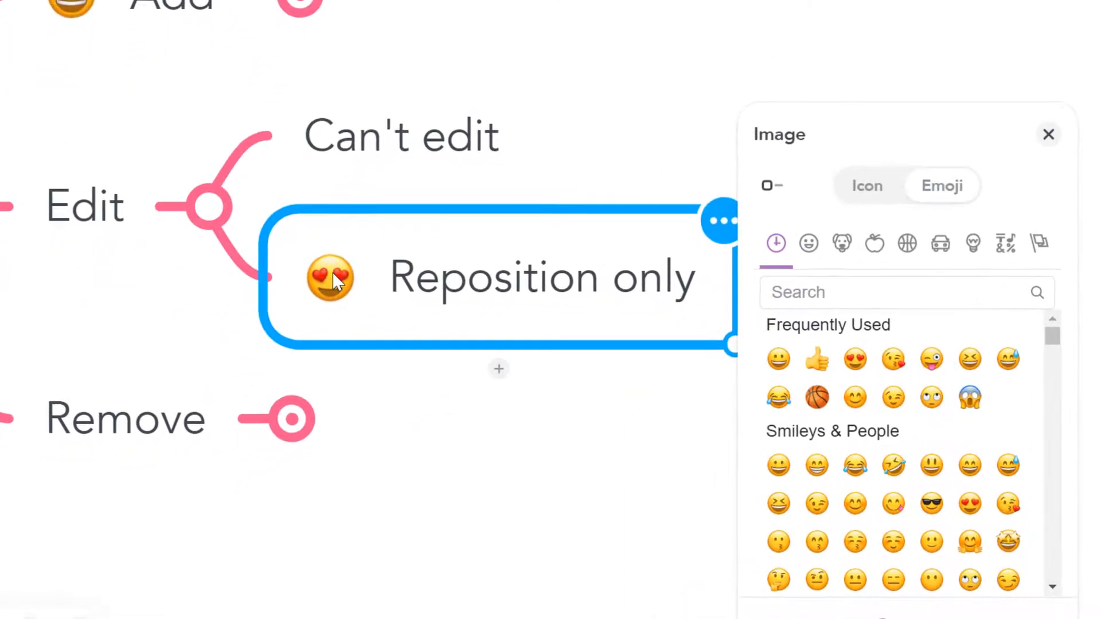
pyautogui.click(774, 185)
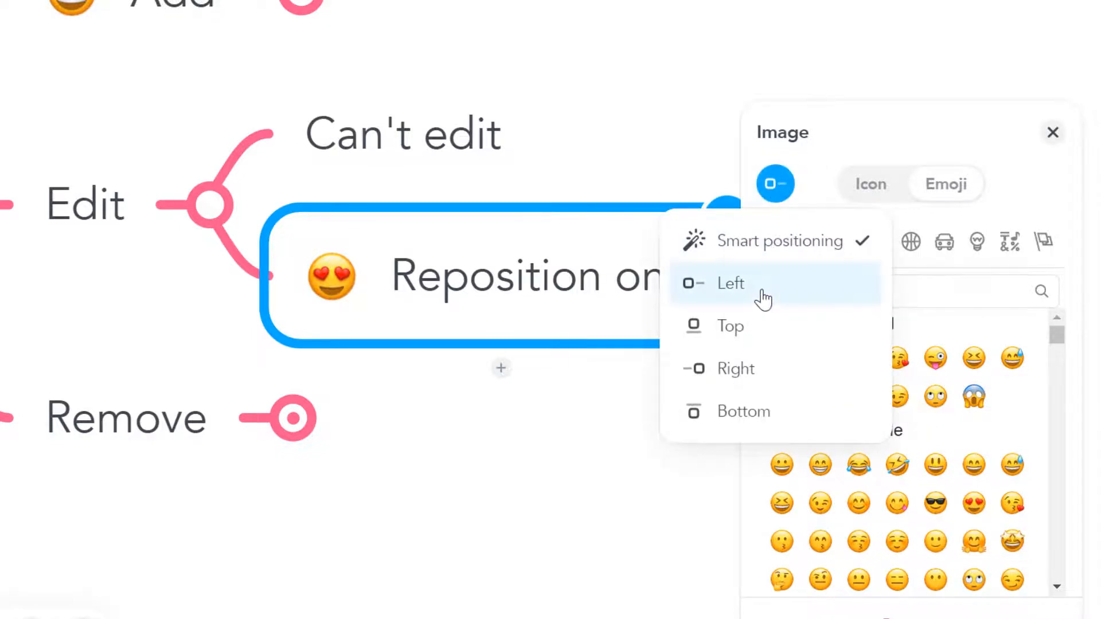
pyautogui.click(762, 338)
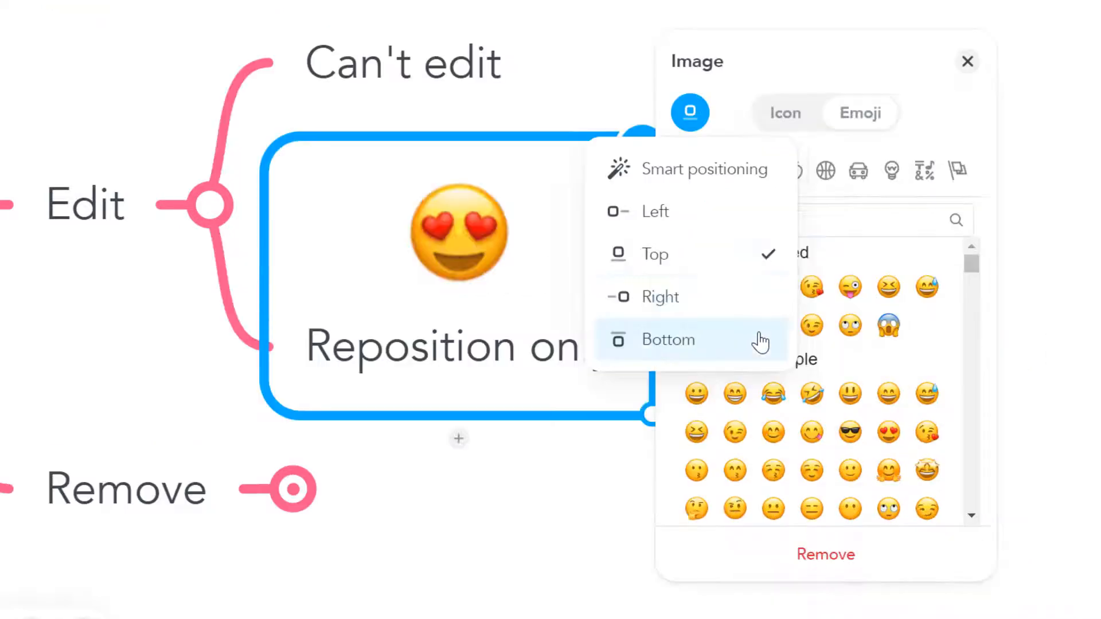
pyautogui.click(709, 313)
pyautogui.click(754, 414)
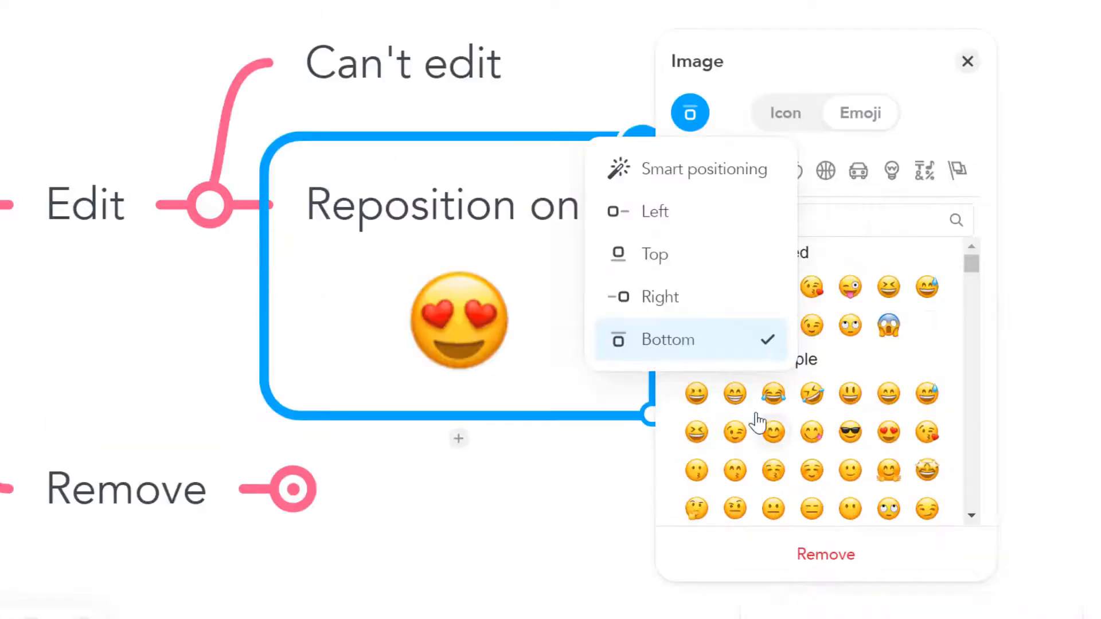
pyautogui.click(653, 223)
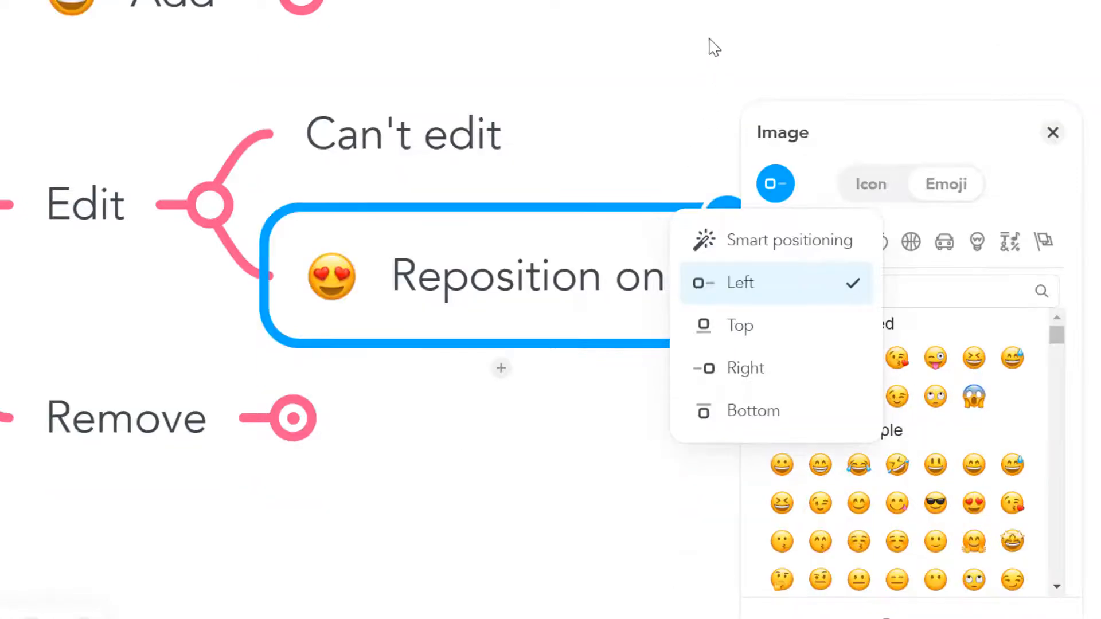
pyautogui.click(688, 99)
pyautogui.click(668, 108)
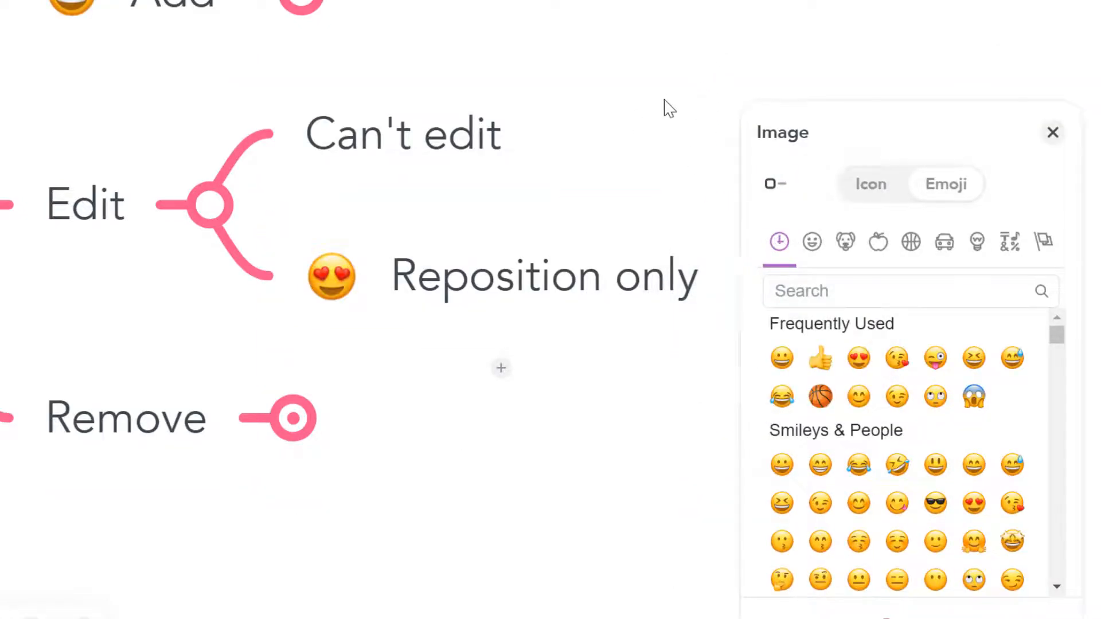
pyautogui.click(333, 290)
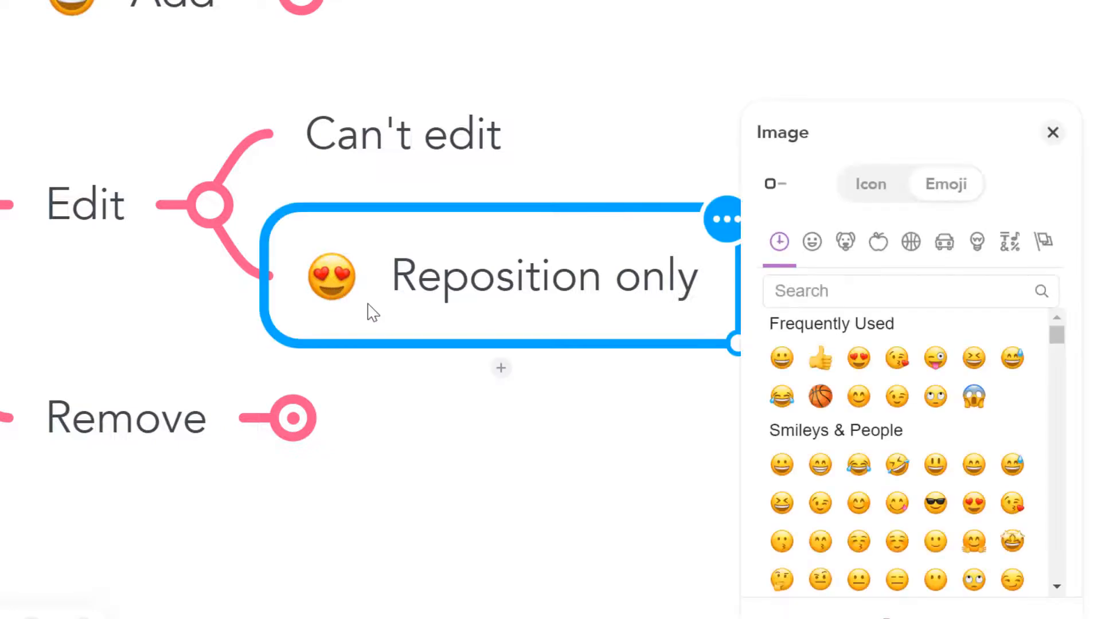
pyautogui.click(337, 284)
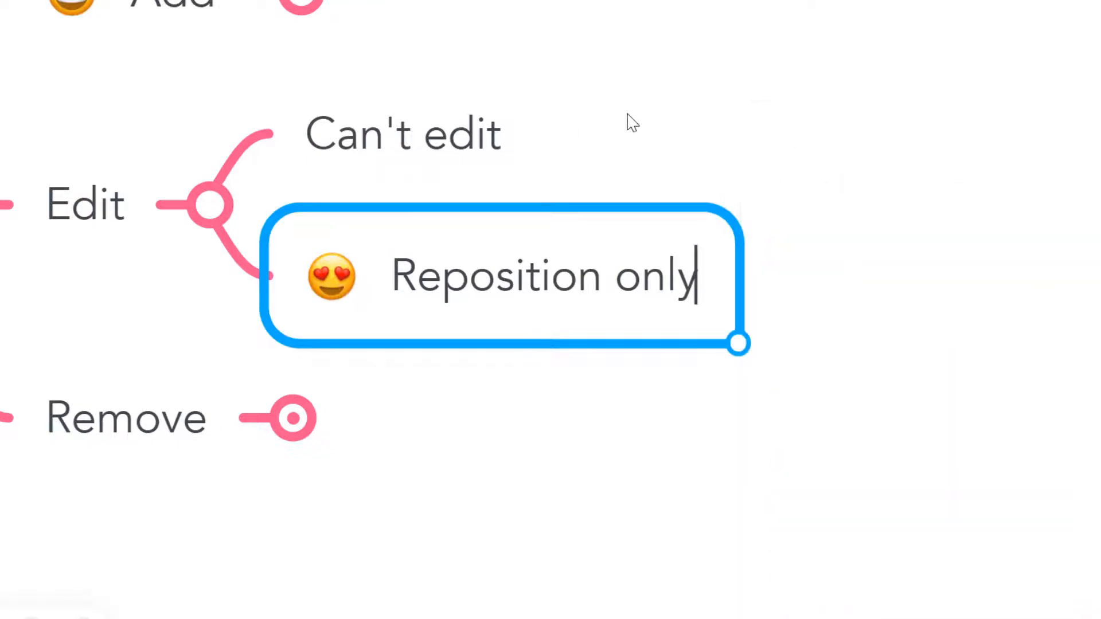
pyautogui.moveTo(892, 150); pyautogui.dragTo(1100, 132)
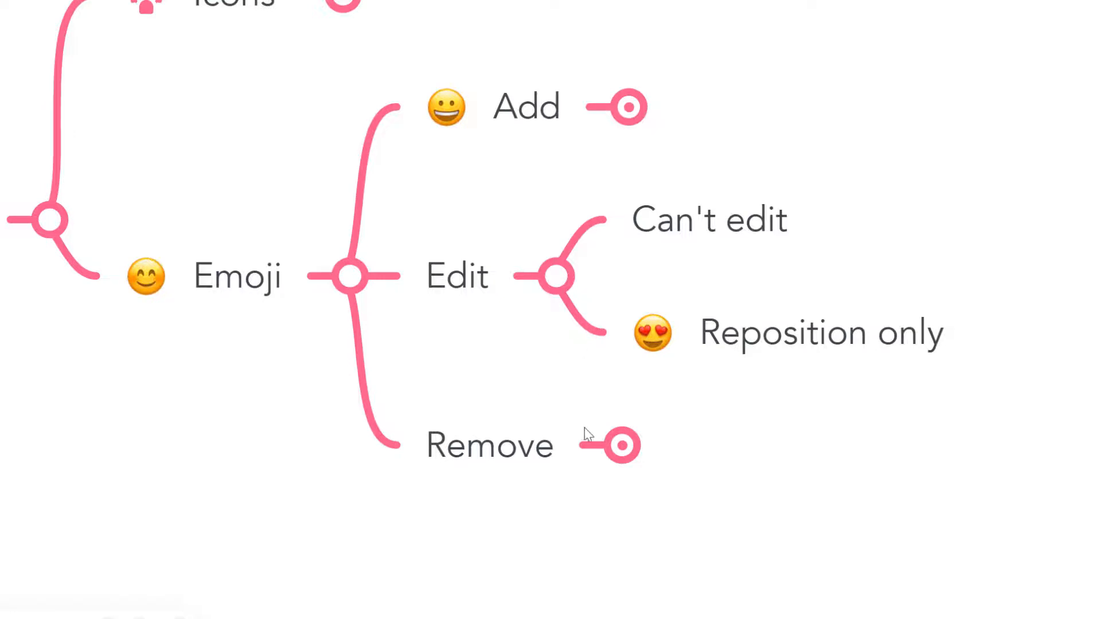
# Step: Expand the Remove topic under Emoji and remove the heart-eyes emoji from the Reposition only topic
pyautogui.click(623, 453)
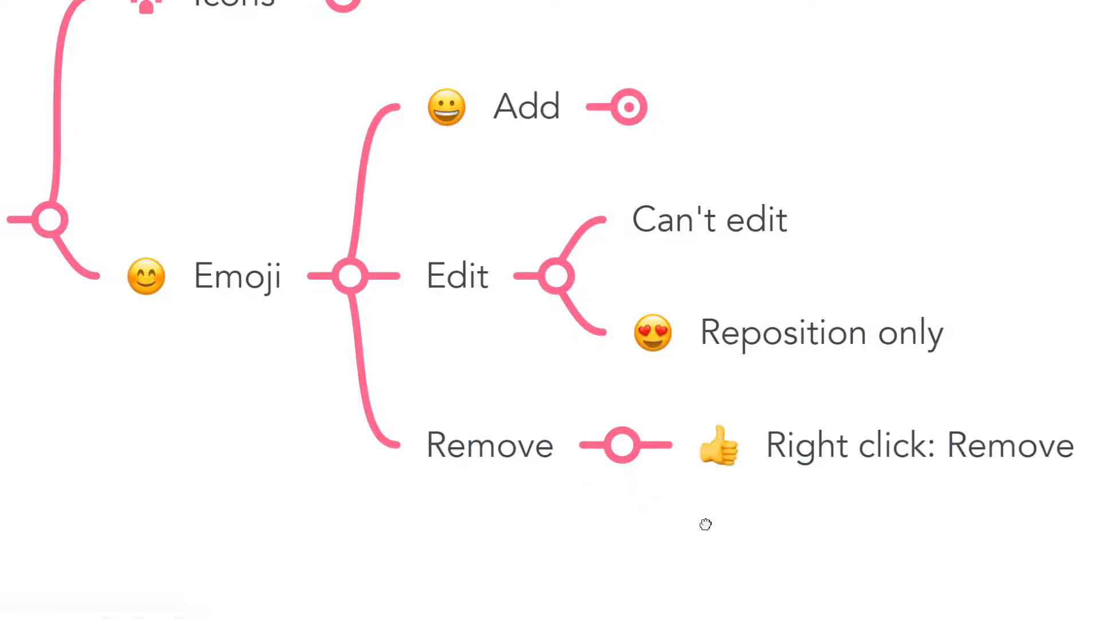
pyautogui.click(727, 327)
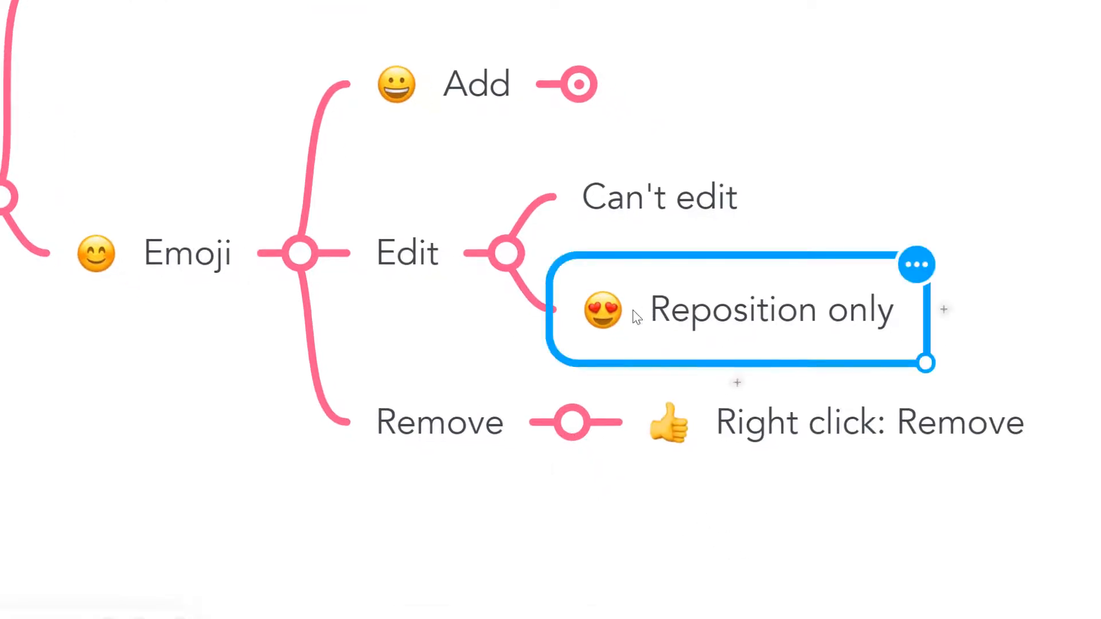
pyautogui.click(603, 310)
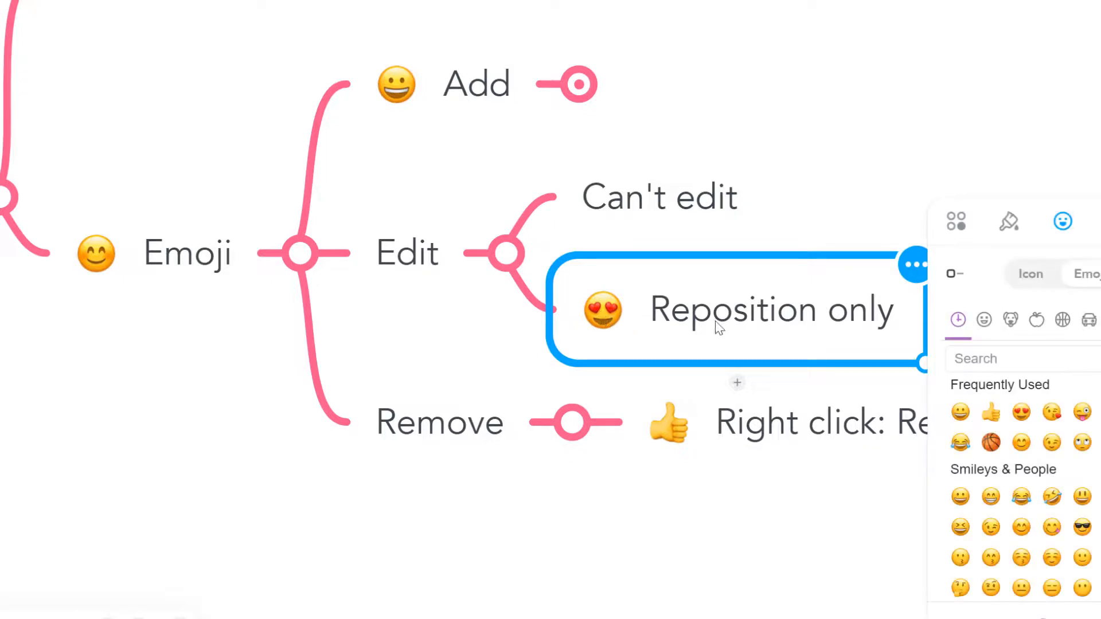
pyautogui.click(1038, 614)
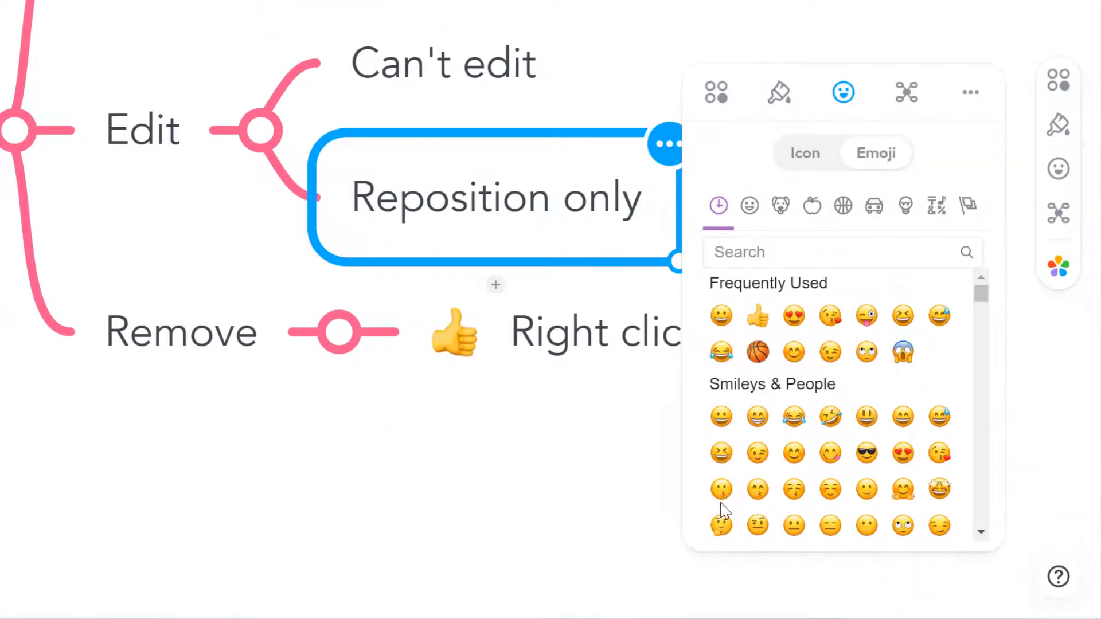
pyautogui.click(503, 414)
# Step: Remove the thumbs-up emoji from the Right click: Remove topic and deselect it
pyautogui.click(543, 350)
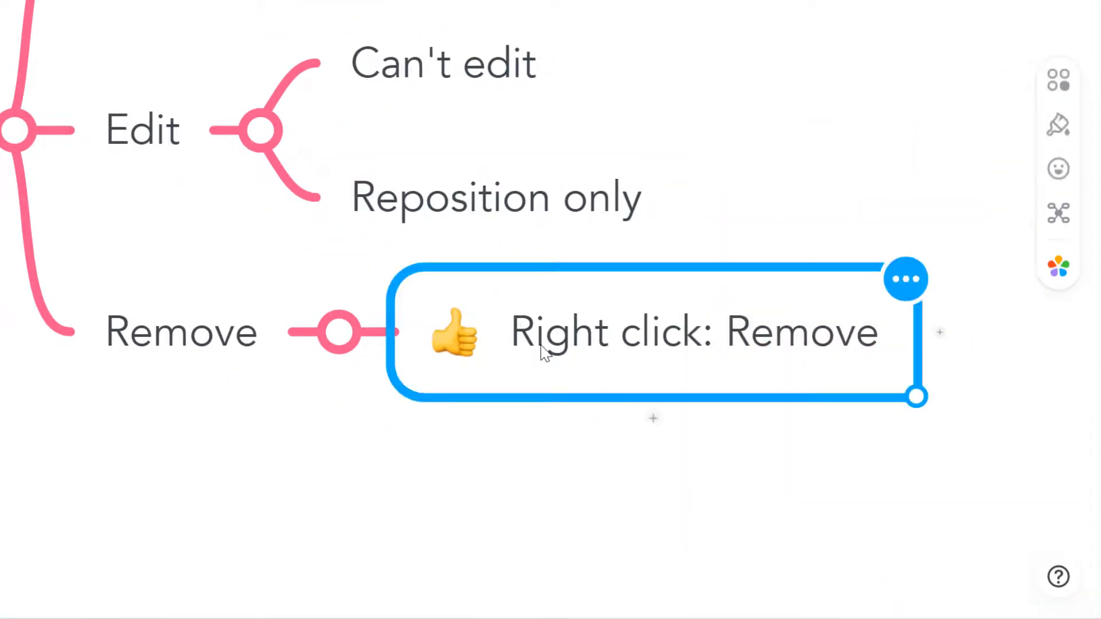
pyautogui.click(453, 335)
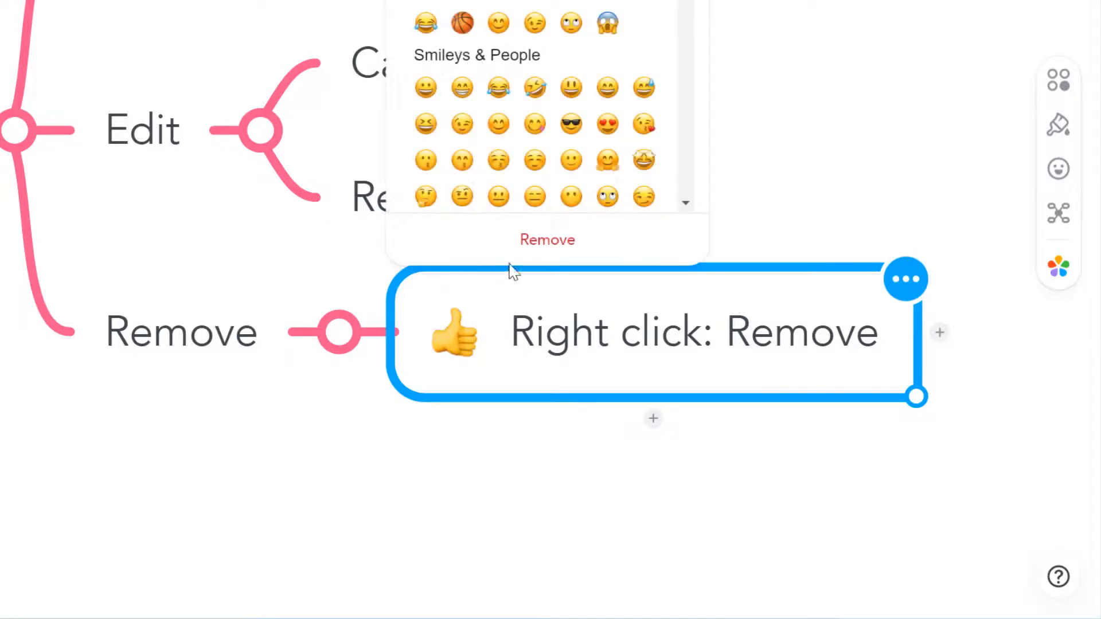
pyautogui.click(540, 243)
pyautogui.click(236, 253)
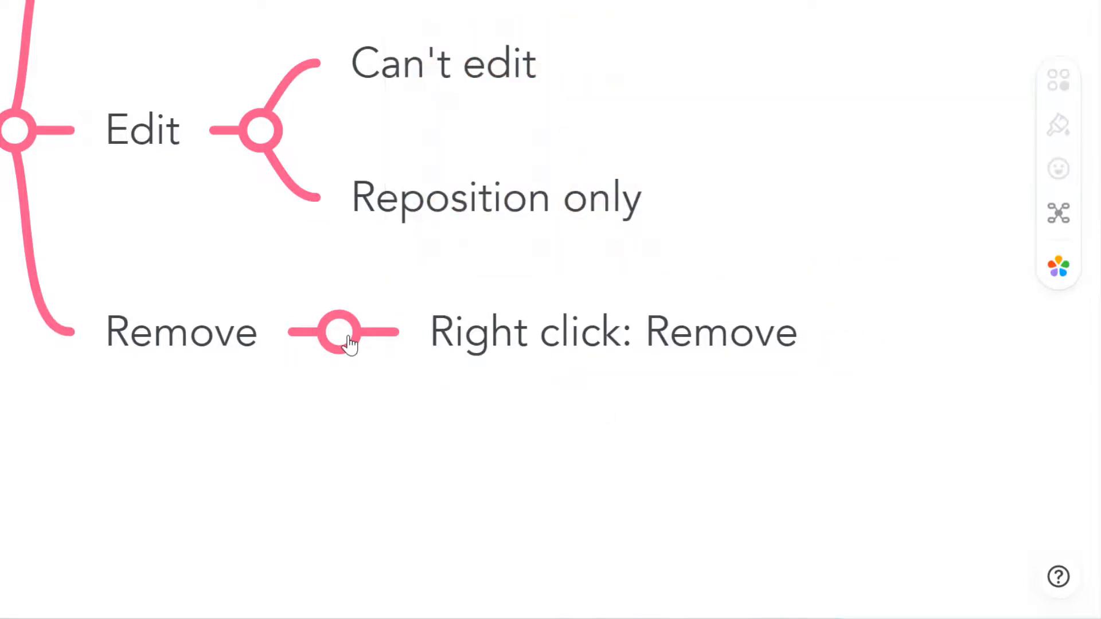
# Step: Collapse the Remove, Edit and Emoji topics as well as the whole From MindMeister topic
pyautogui.click(339, 331)
pyautogui.click(261, 131)
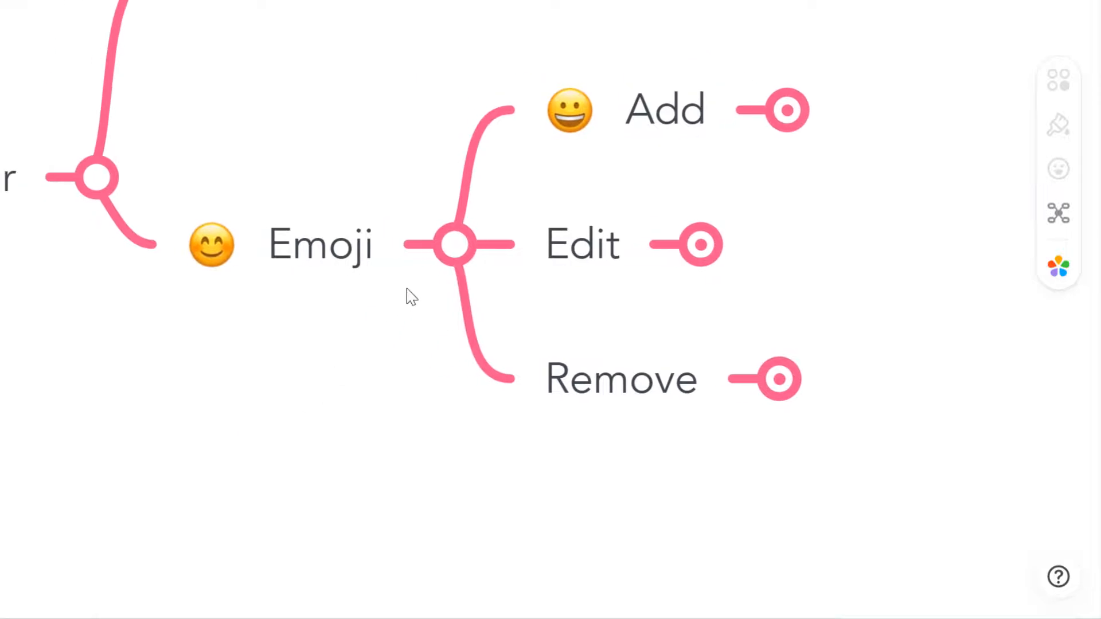
pyautogui.click(450, 252)
pyautogui.click(576, 62)
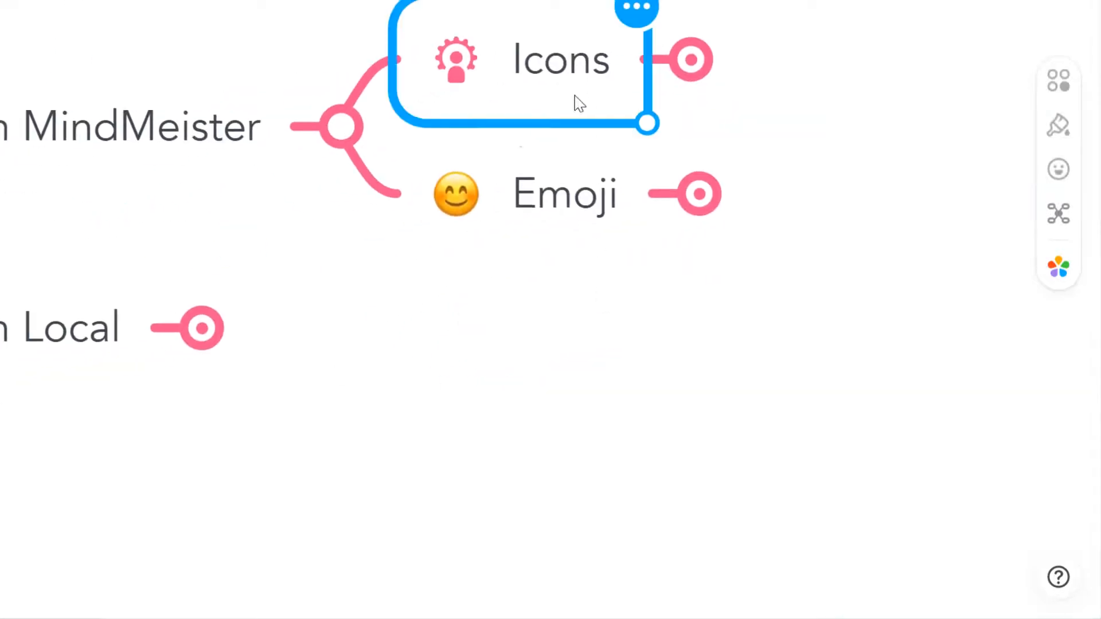
pyautogui.click(558, 215)
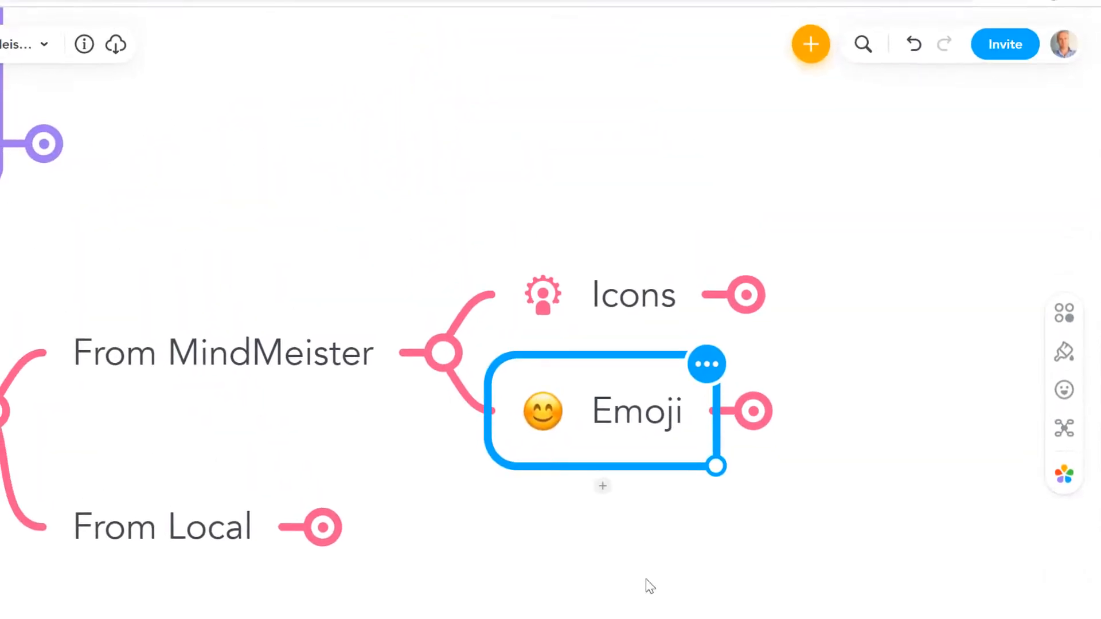
pyautogui.click(632, 599)
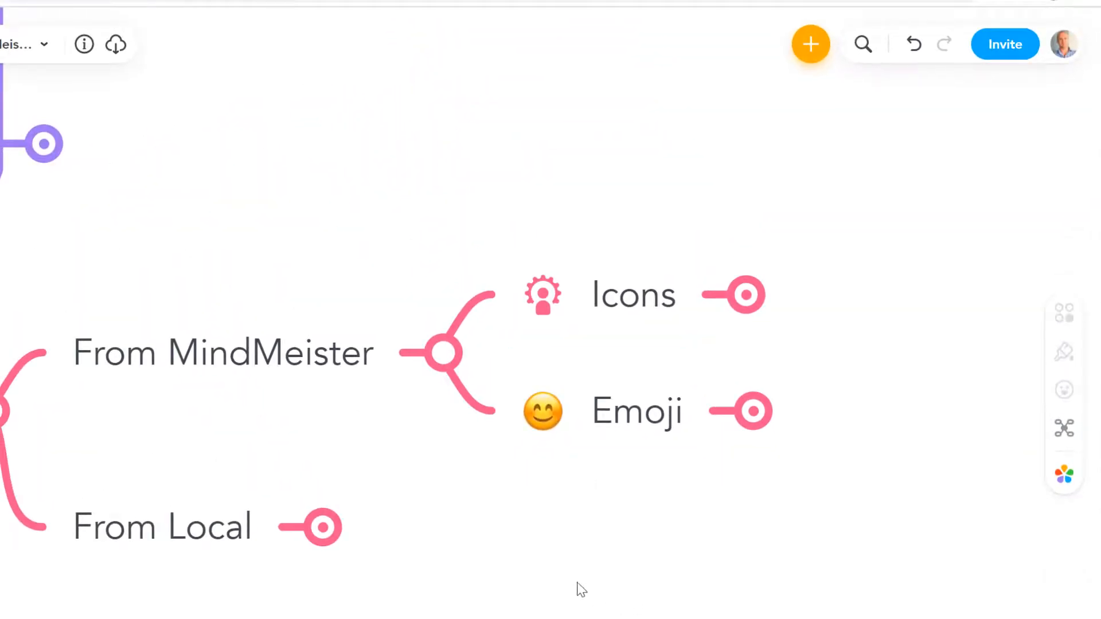
pyautogui.click(453, 353)
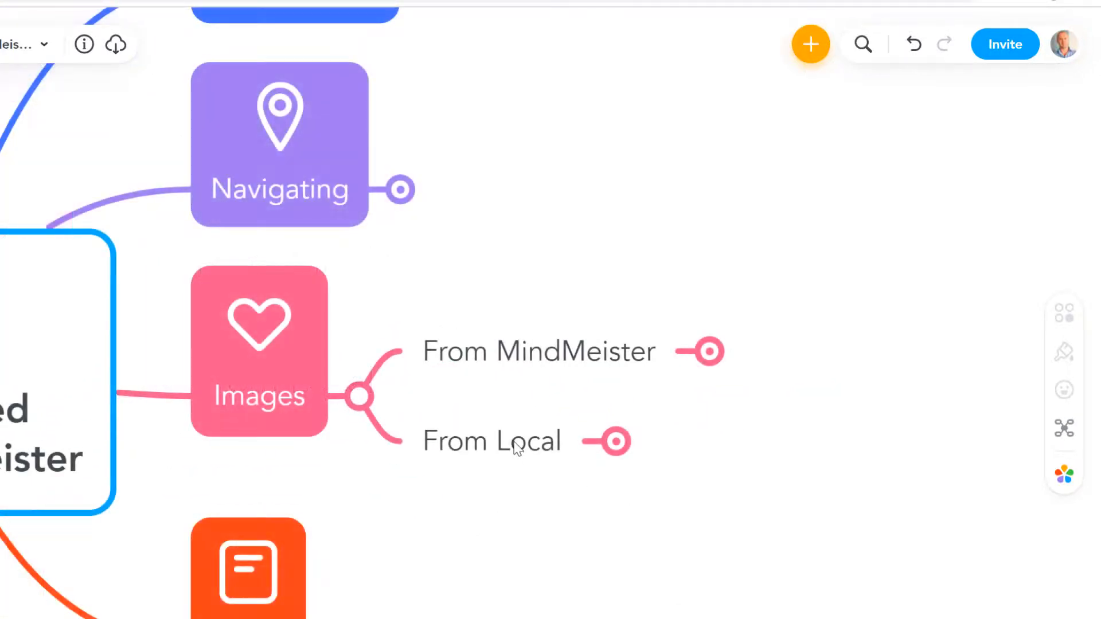
# Step: Expand the From Local topic, its Add topic and the Right Menu topic under it
pyautogui.click(514, 443)
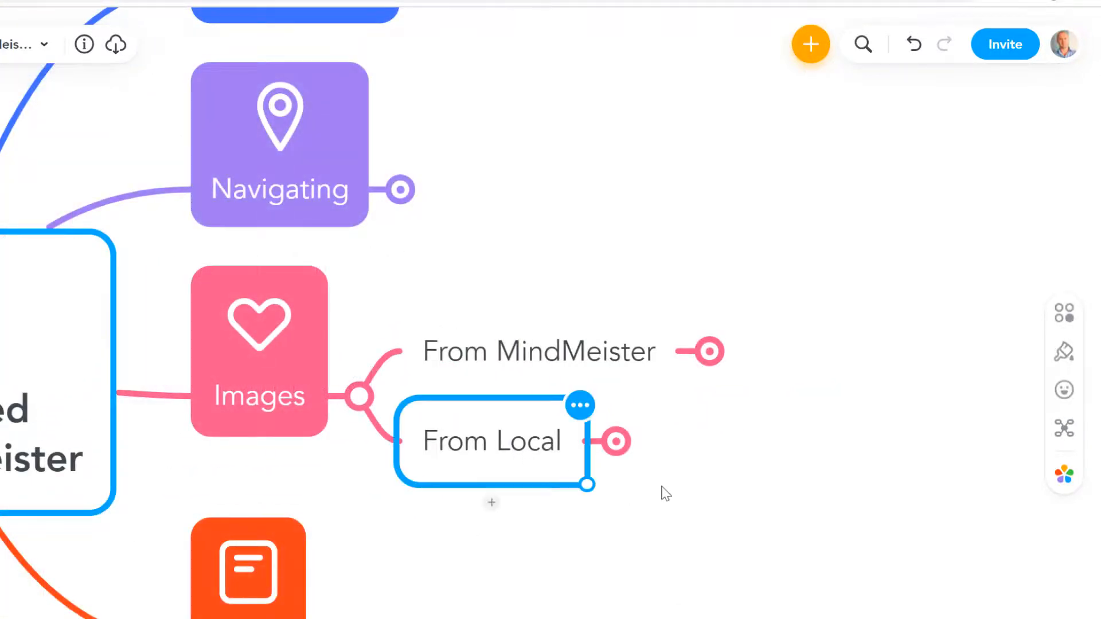
pyautogui.click(616, 442)
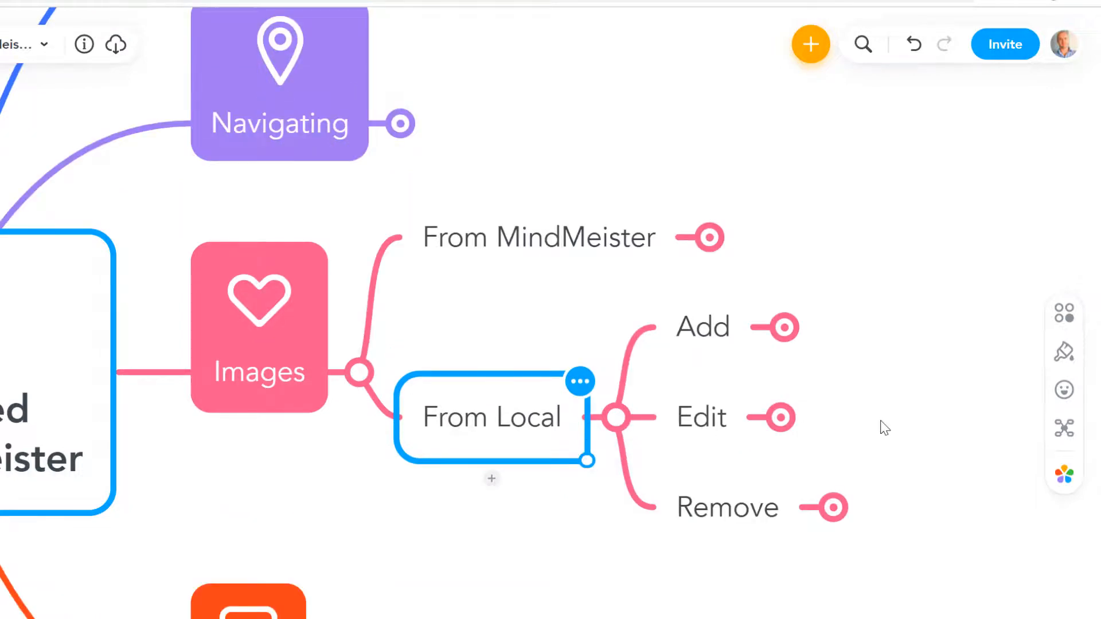
pyautogui.click(407, 351)
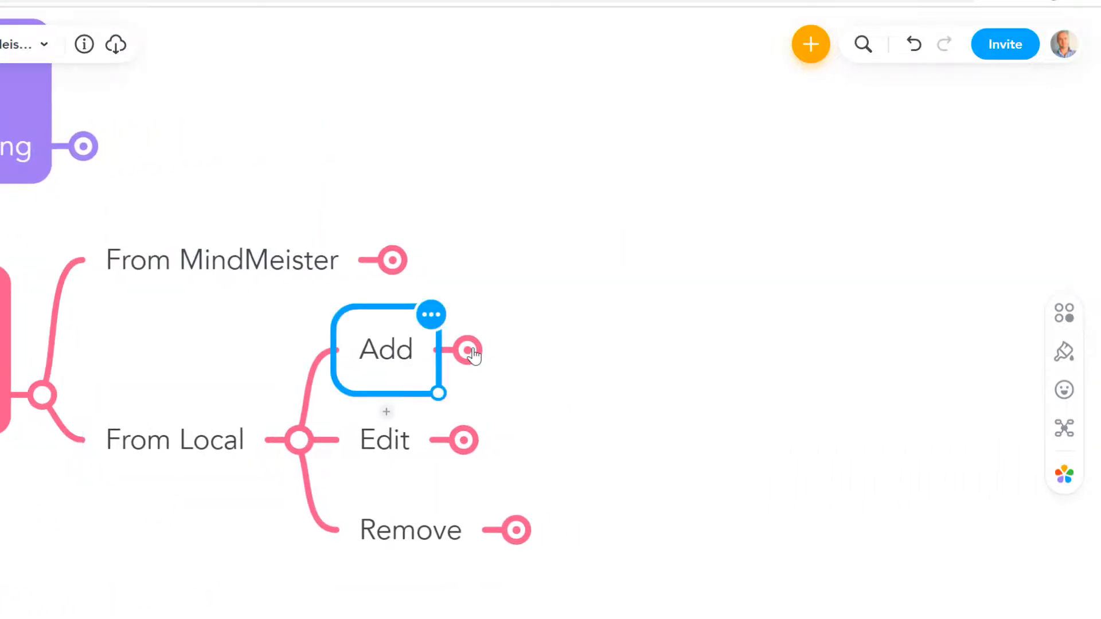
pyautogui.click(469, 351)
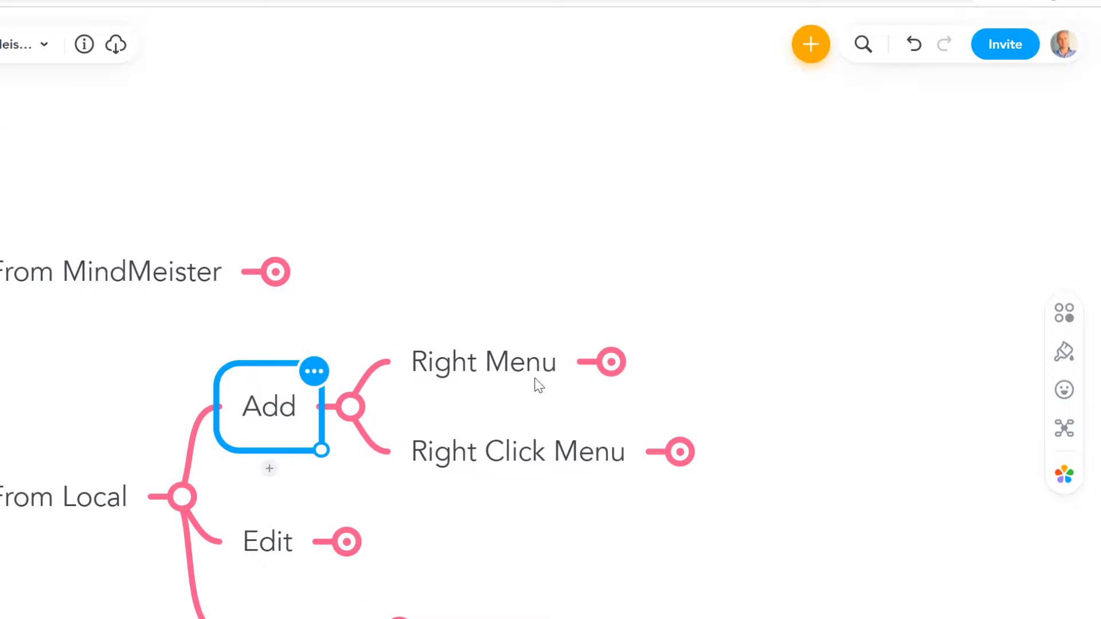
pyautogui.click(536, 381)
pyautogui.click(611, 362)
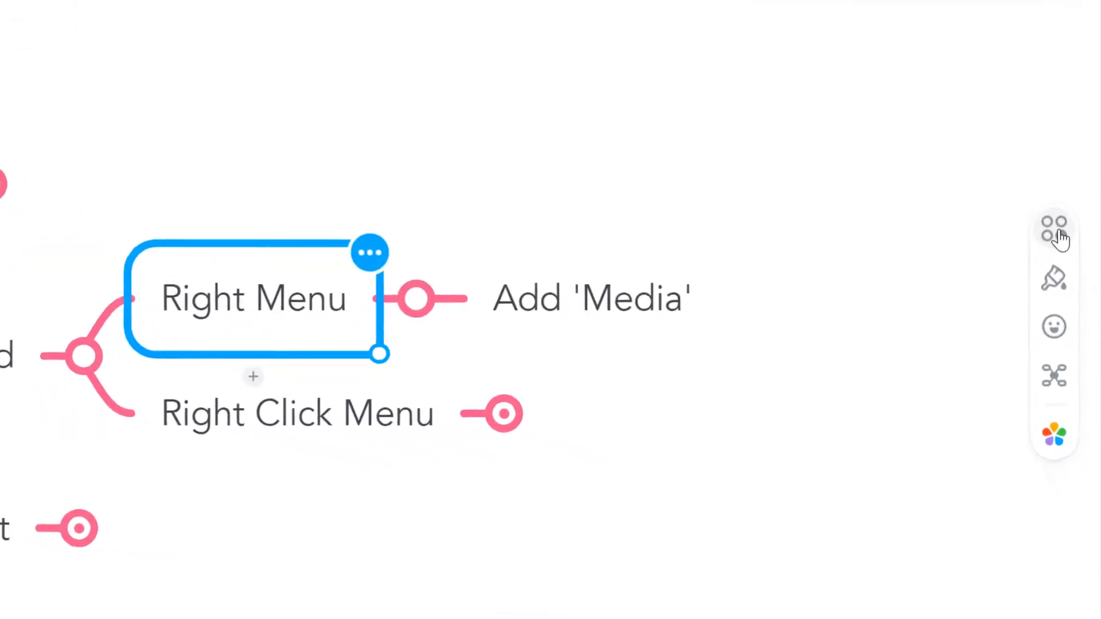
# Step: Add the local PNG file Untitled from the Desktop as media to the Right Menu topic and deselect it
pyautogui.click(1059, 236)
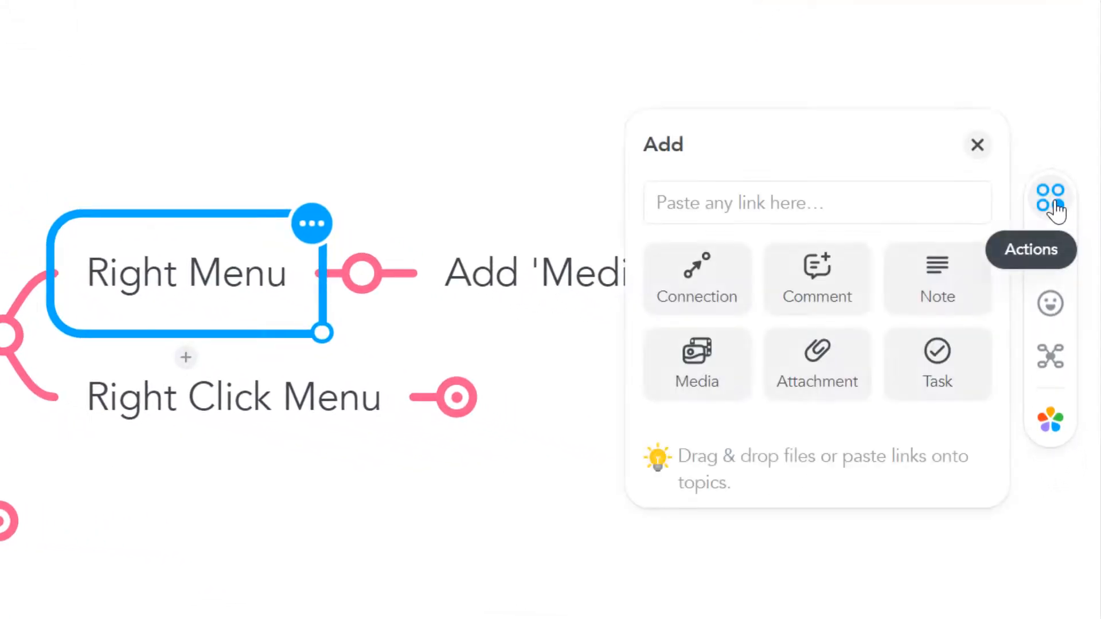
pyautogui.click(704, 363)
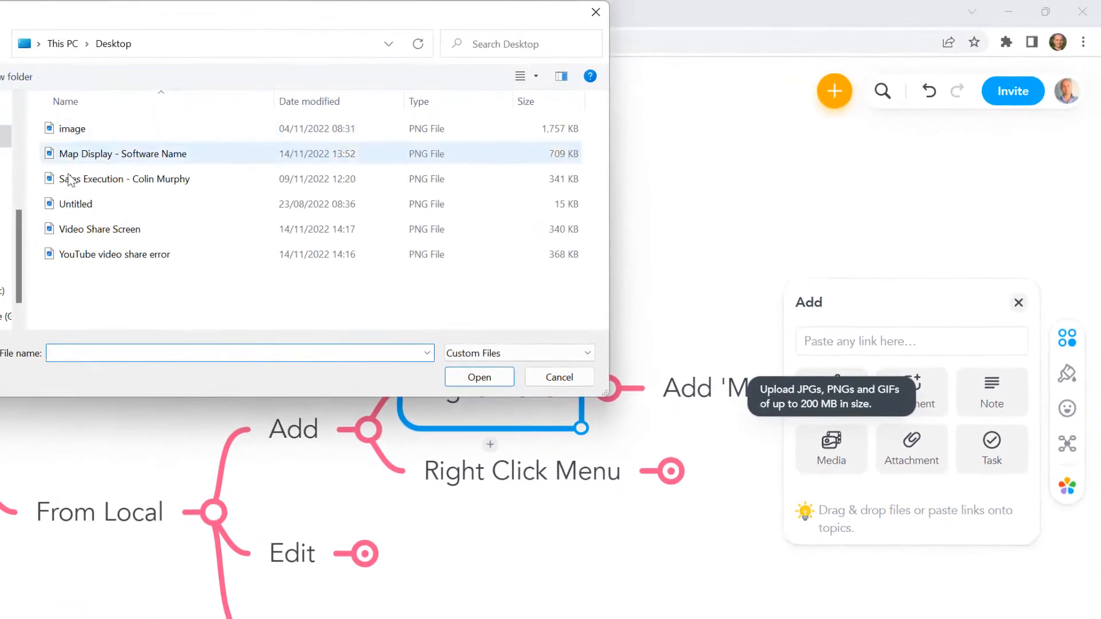
pyautogui.doubleClick(87, 205)
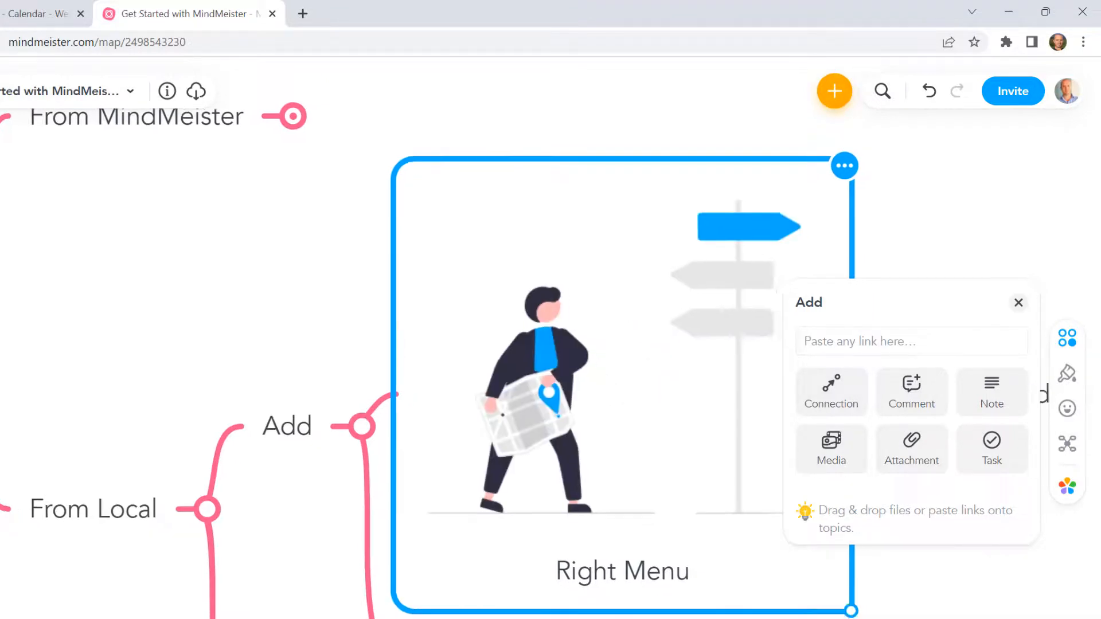
pyautogui.click(767, 581)
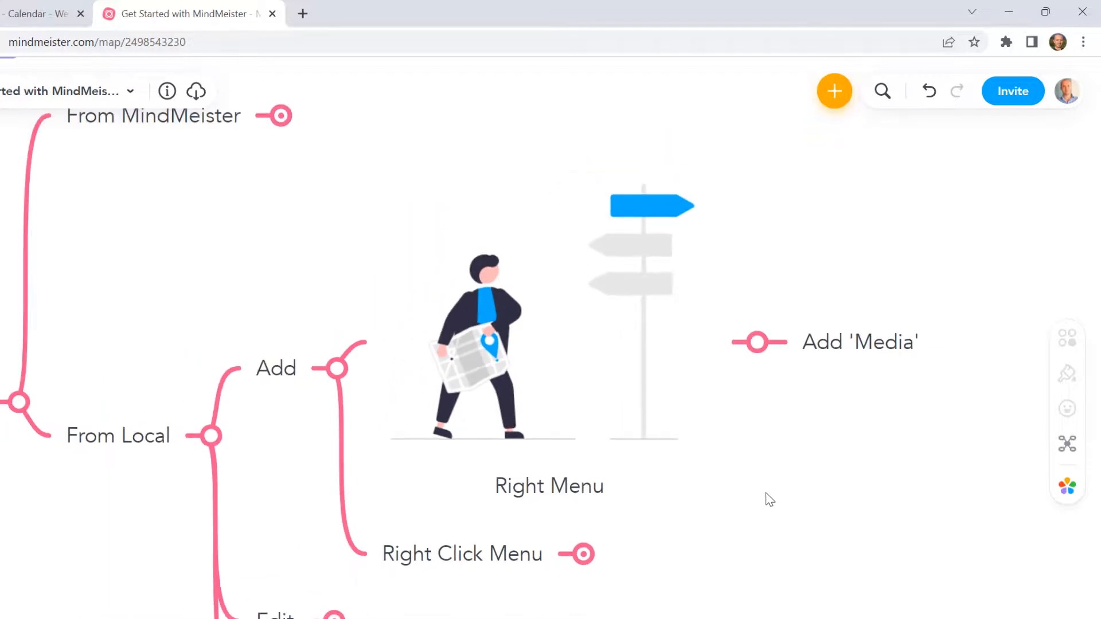
# Step: Expand Right Click Menu, open the media upload for its Add 'Media' topic, and cancel without choosing a file
pyautogui.click(591, 560)
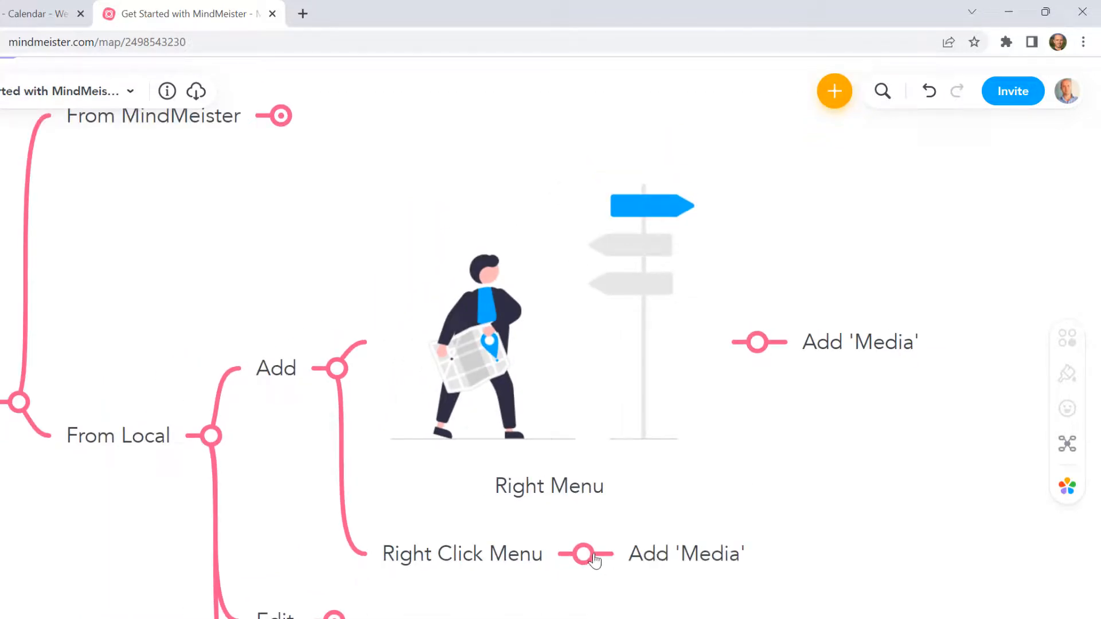
pyautogui.rightClick(687, 555)
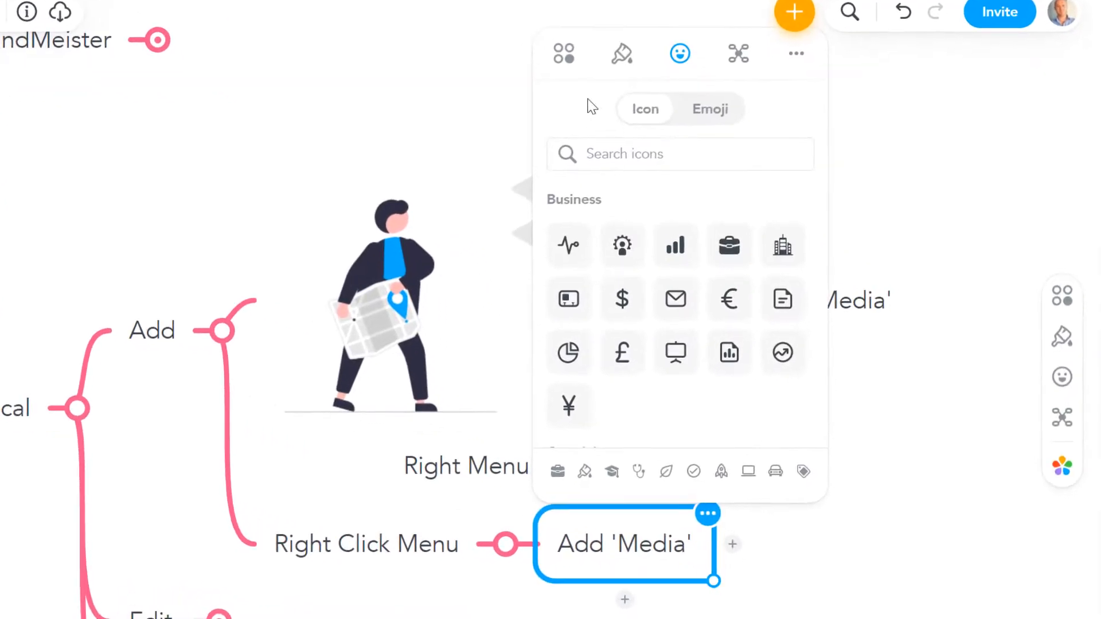
pyautogui.click(564, 54)
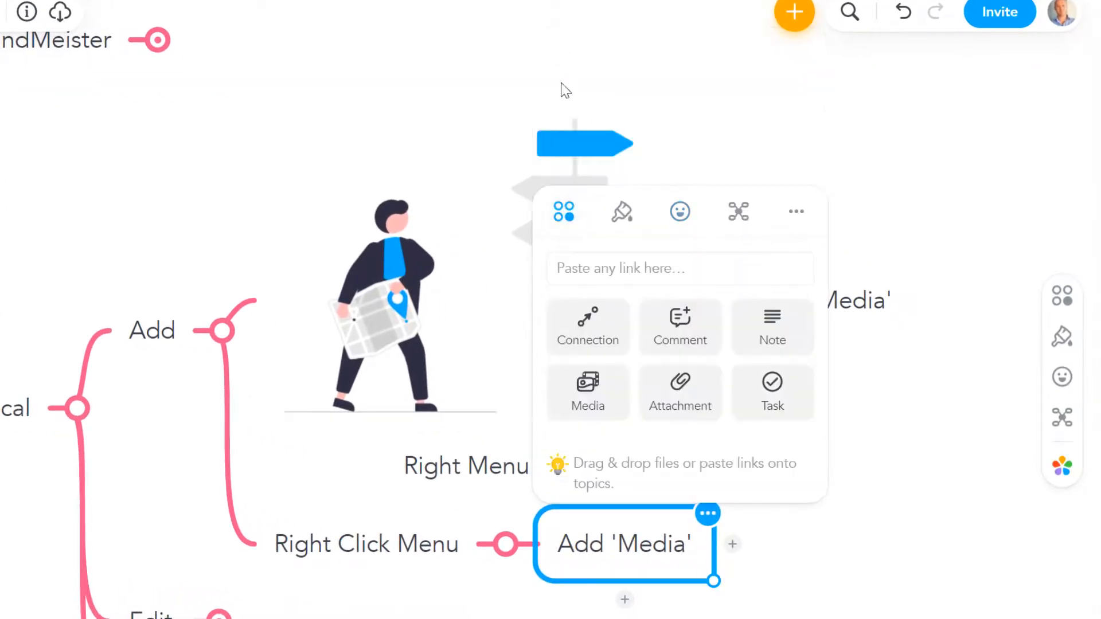
pyautogui.click(604, 398)
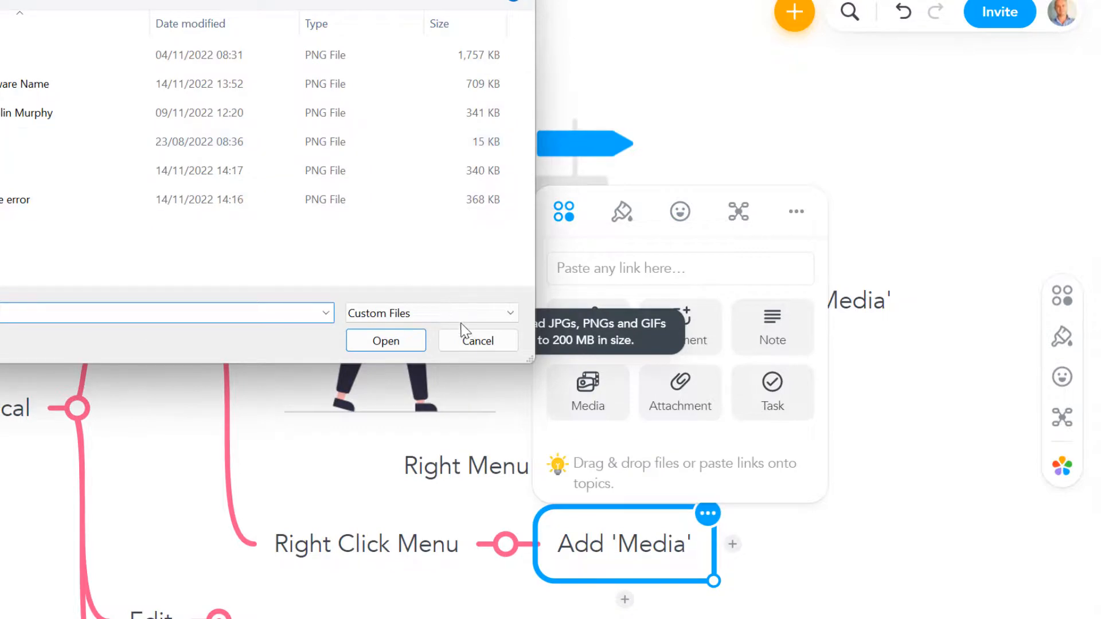
pyautogui.click(480, 341)
pyautogui.click(896, 570)
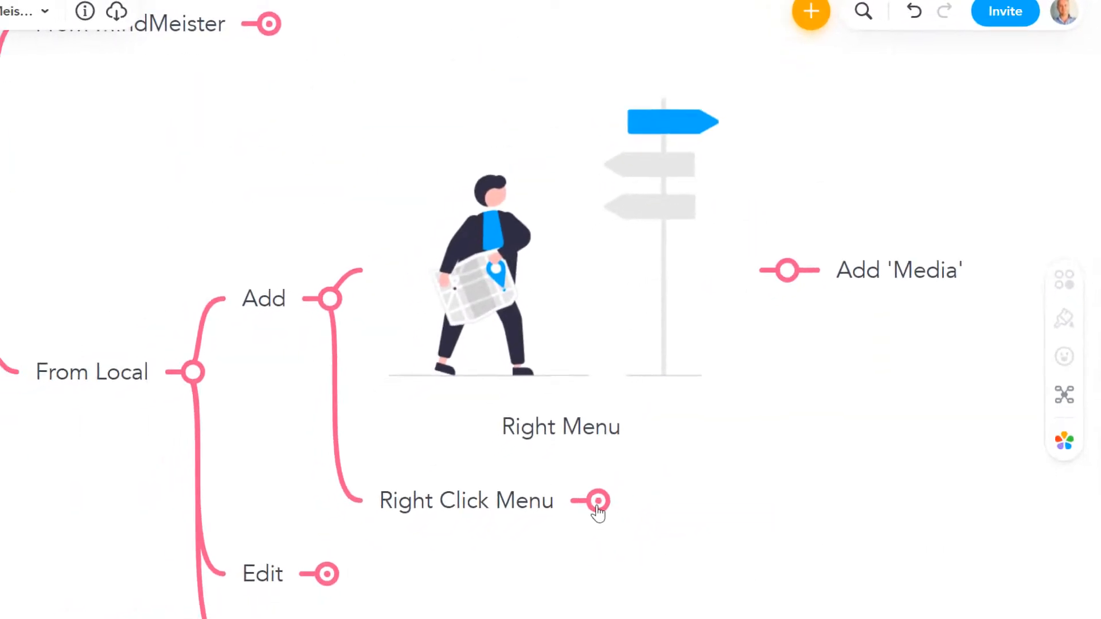
# Step: Expand the Edit topic under From Local and highlight its Resize and Re-position subtopics in turn
pyautogui.click(328, 575)
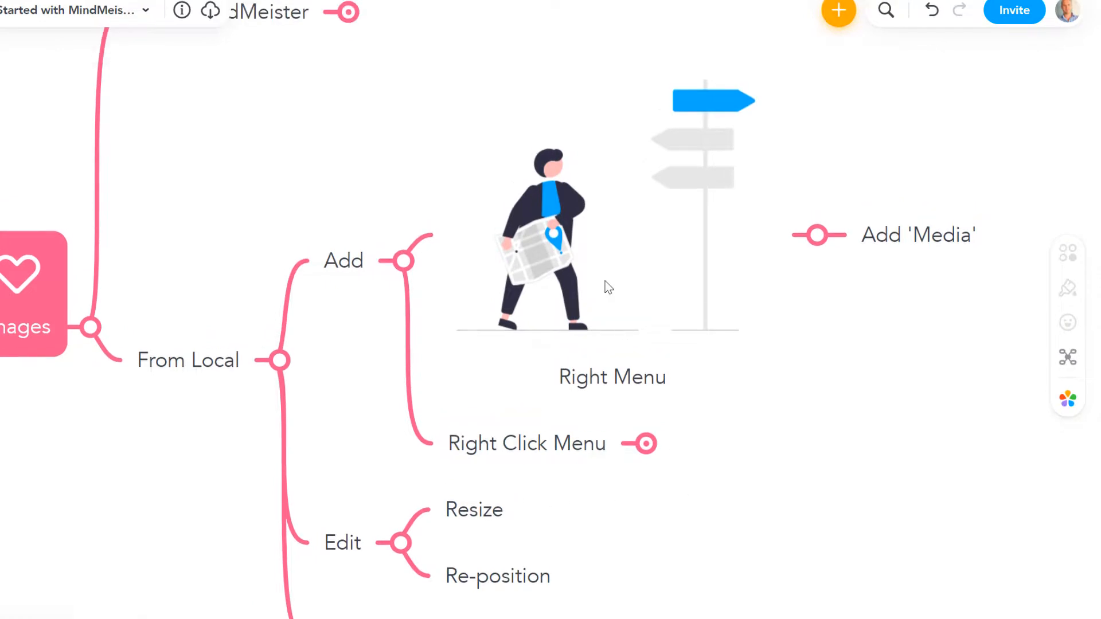
pyautogui.click(472, 515)
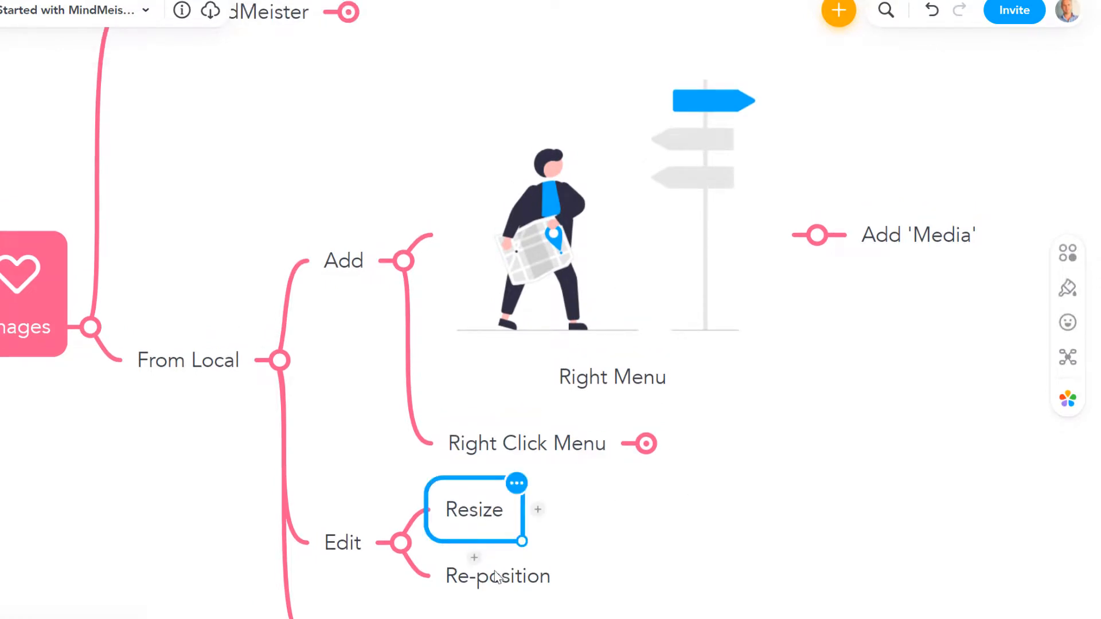
pyautogui.click(496, 576)
pyautogui.click(754, 507)
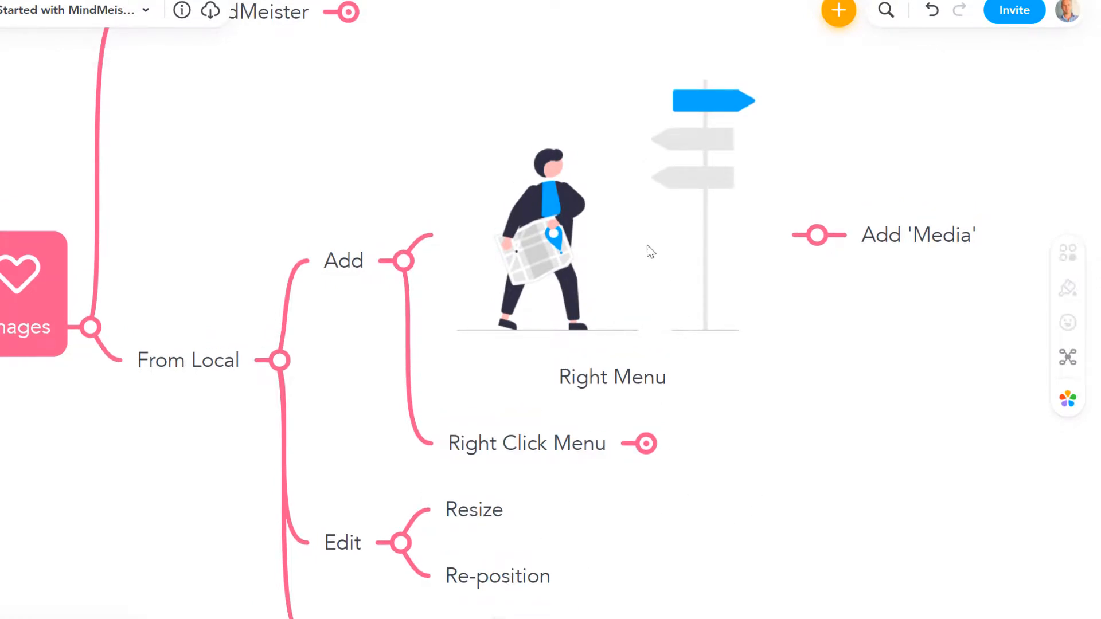
# Step: Shrink the image on the Right Menu topic to about a quarter of its width and deselect it
pyautogui.click(615, 251)
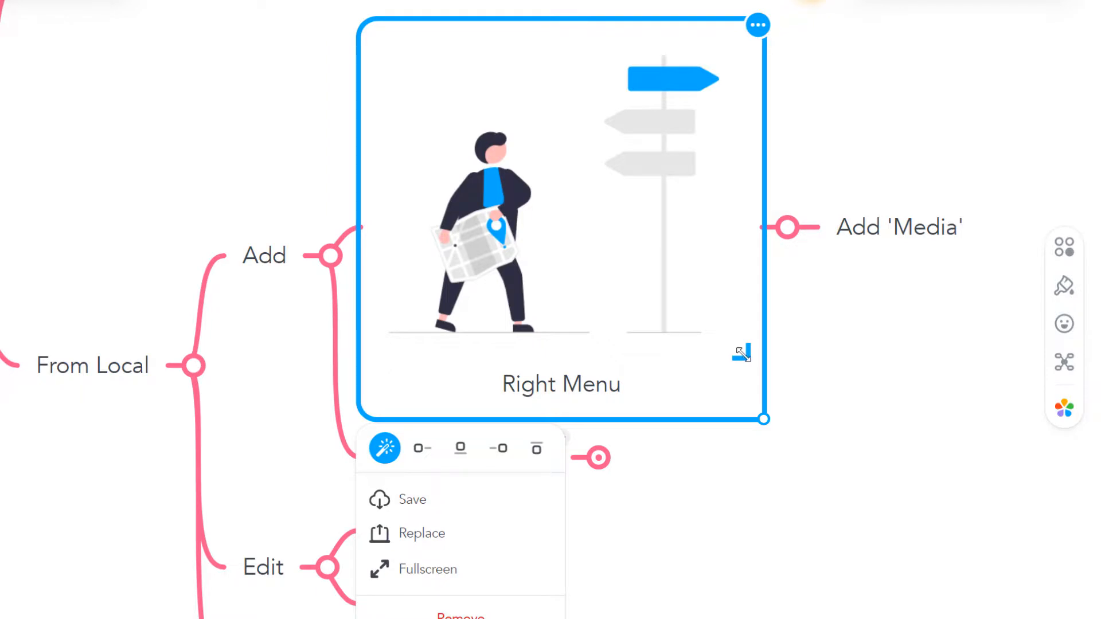
pyautogui.moveTo(743, 354); pyautogui.dragTo(521, 173)
pyautogui.click(735, 447)
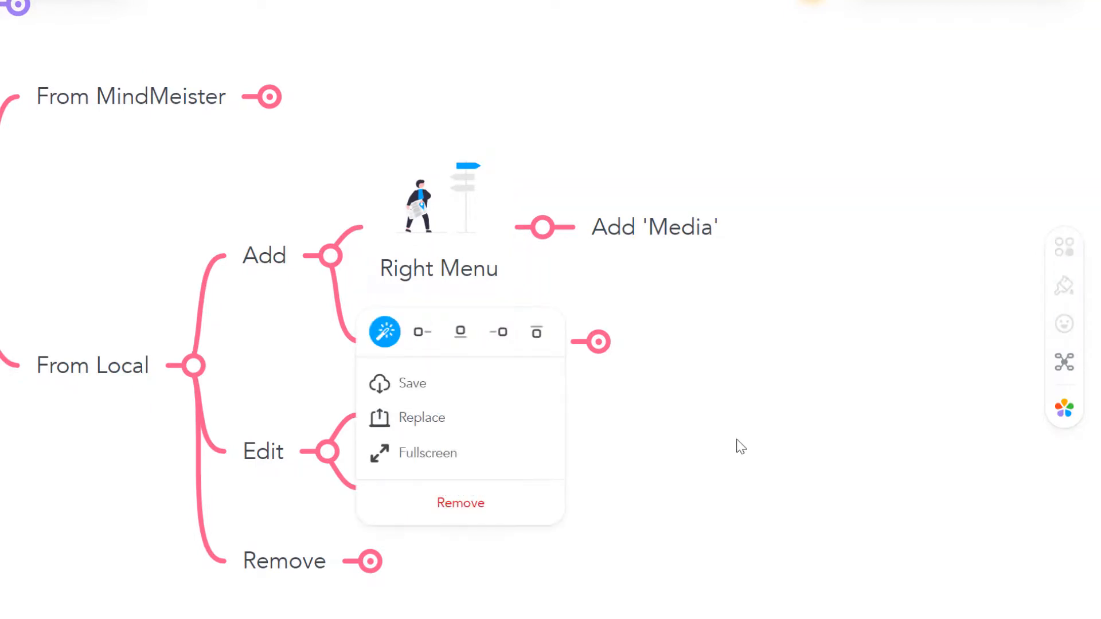
# Step: Reposition the image on the Right Menu topic to Top, Right and Bottom, finishing with Left
pyautogui.click(431, 206)
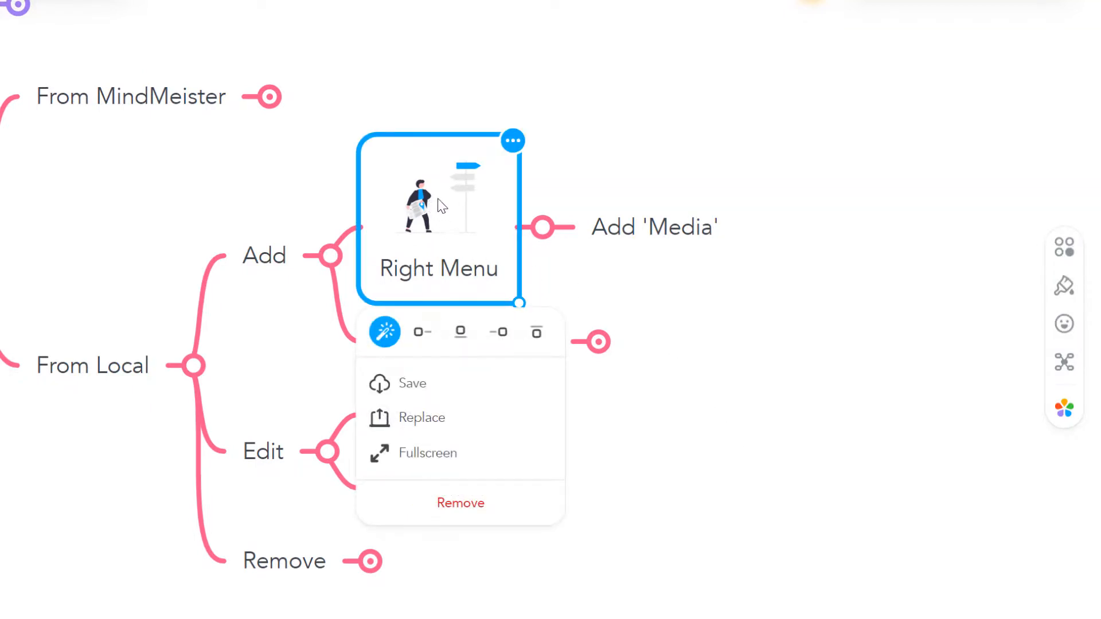
pyautogui.click(460, 337)
pyautogui.click(499, 333)
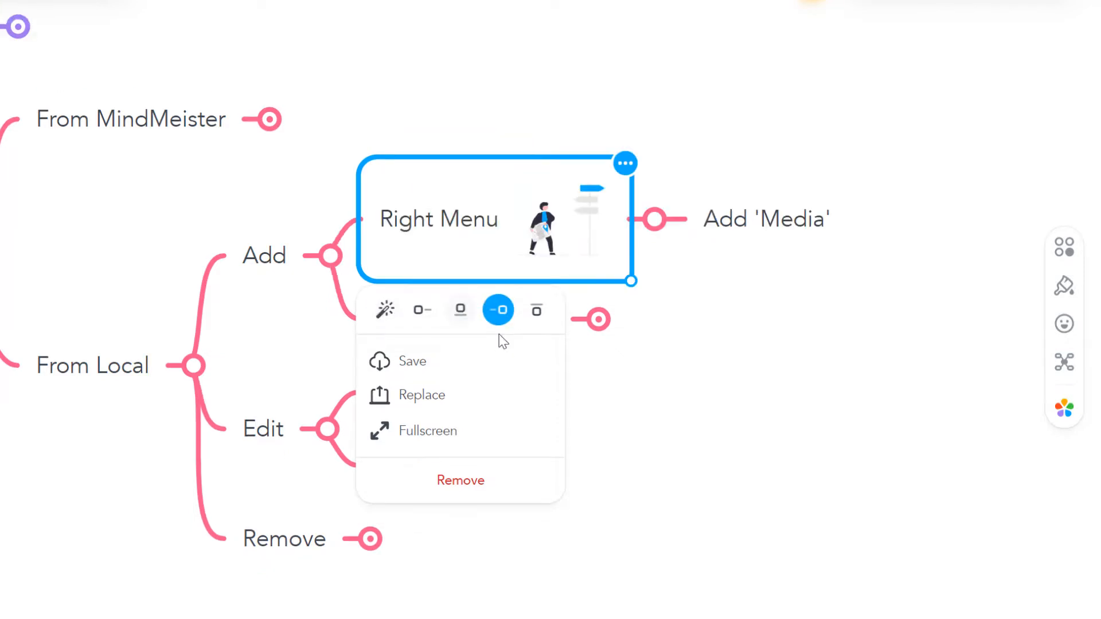
pyautogui.click(537, 328)
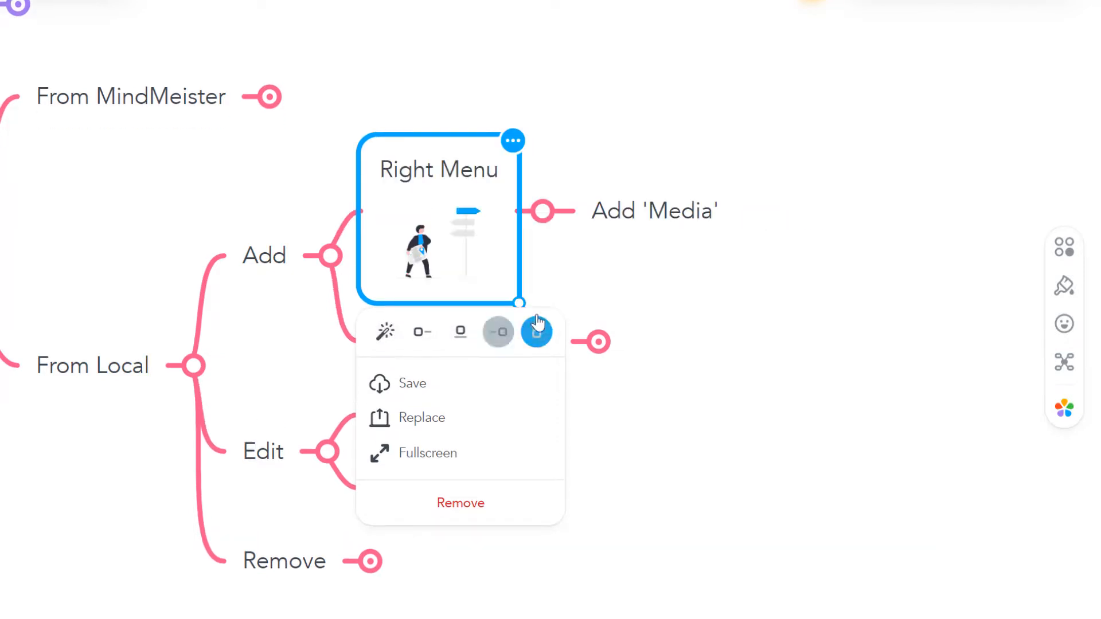
pyautogui.click(422, 334)
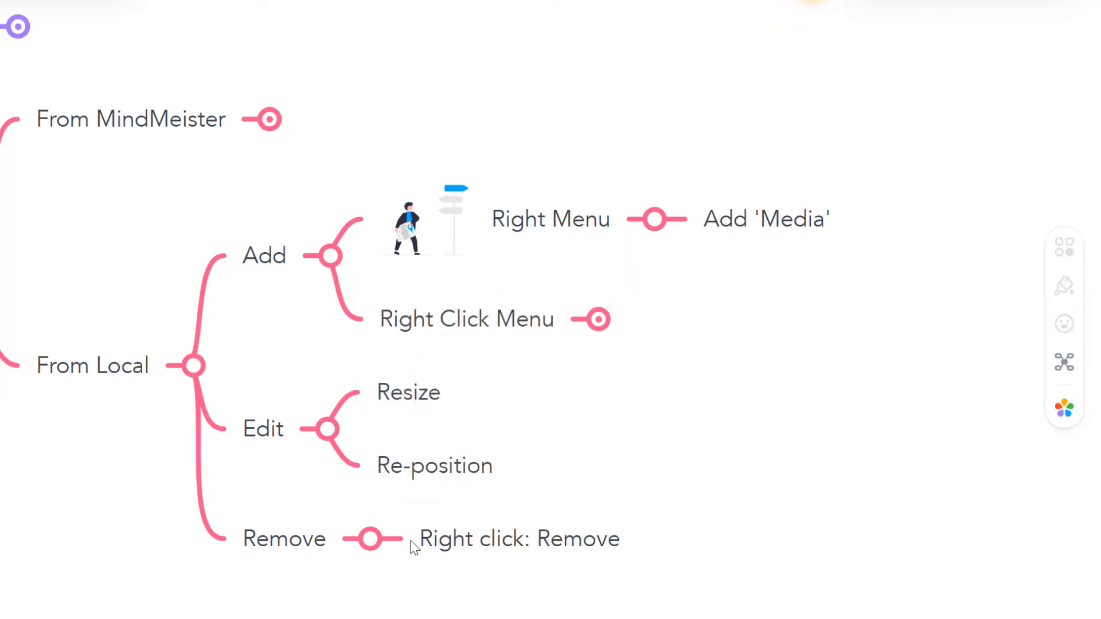
# Step: Highlight the Right click: Remove topic, remove the image from the Right Menu topic, and deselect it
pyautogui.click(509, 547)
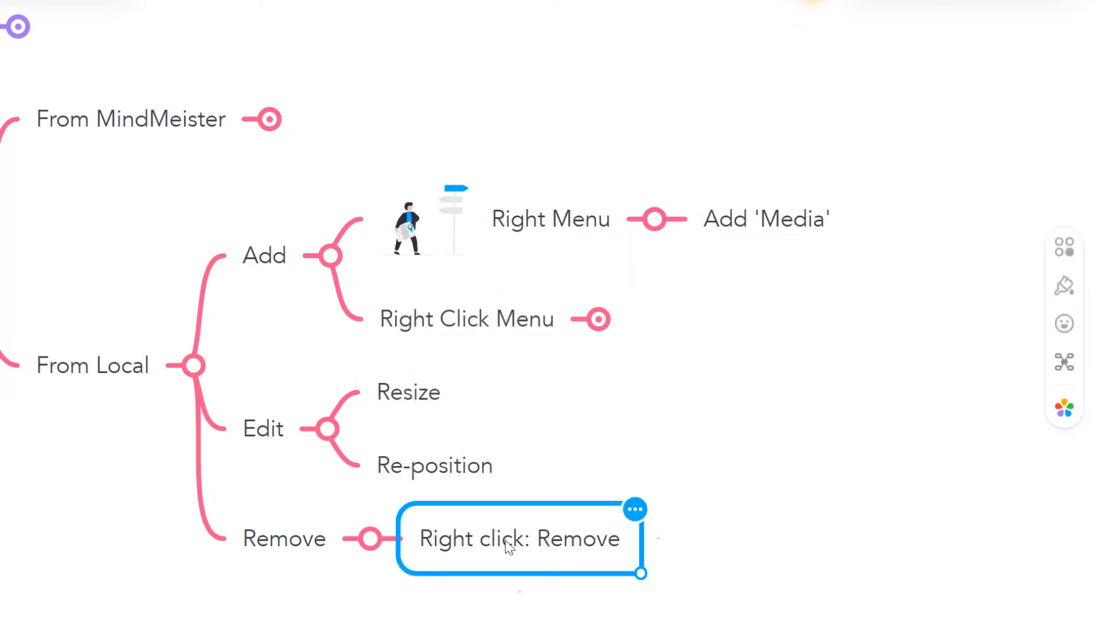
pyautogui.click(434, 234)
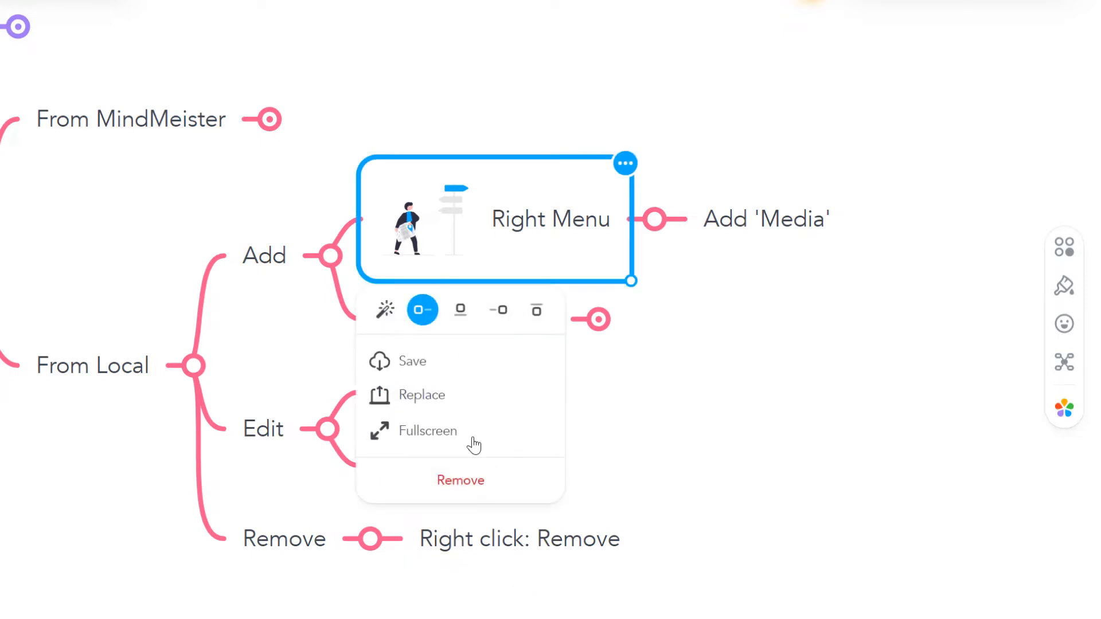
pyautogui.click(475, 486)
pyautogui.click(619, 437)
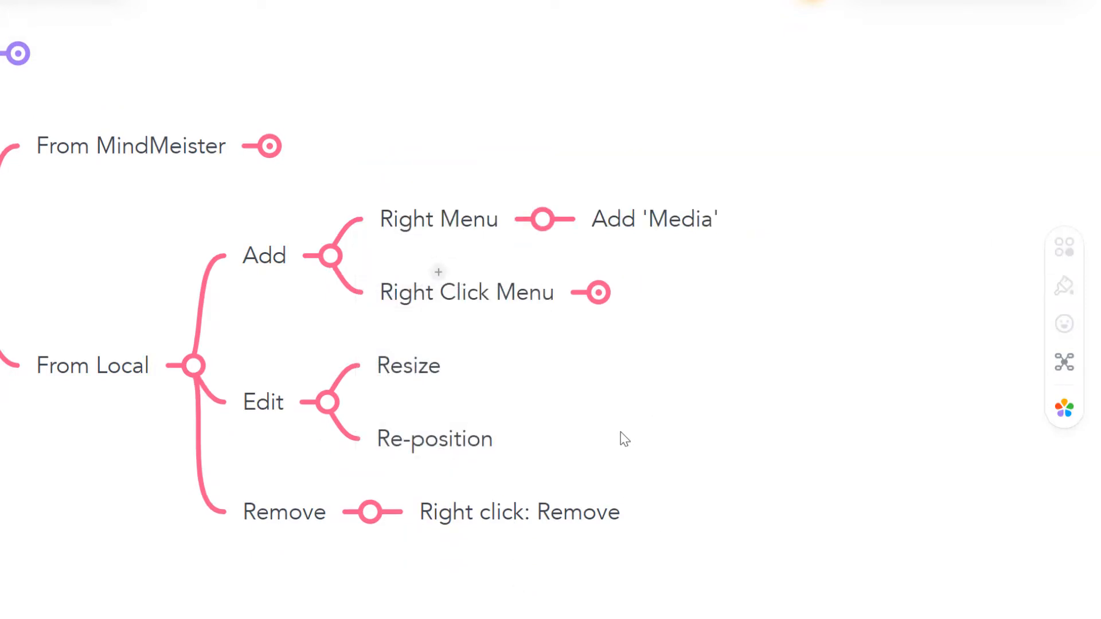
# Step: Collapse the Remove, Edit and Add topics as well as the whole From Local topic
pyautogui.click(556, 491)
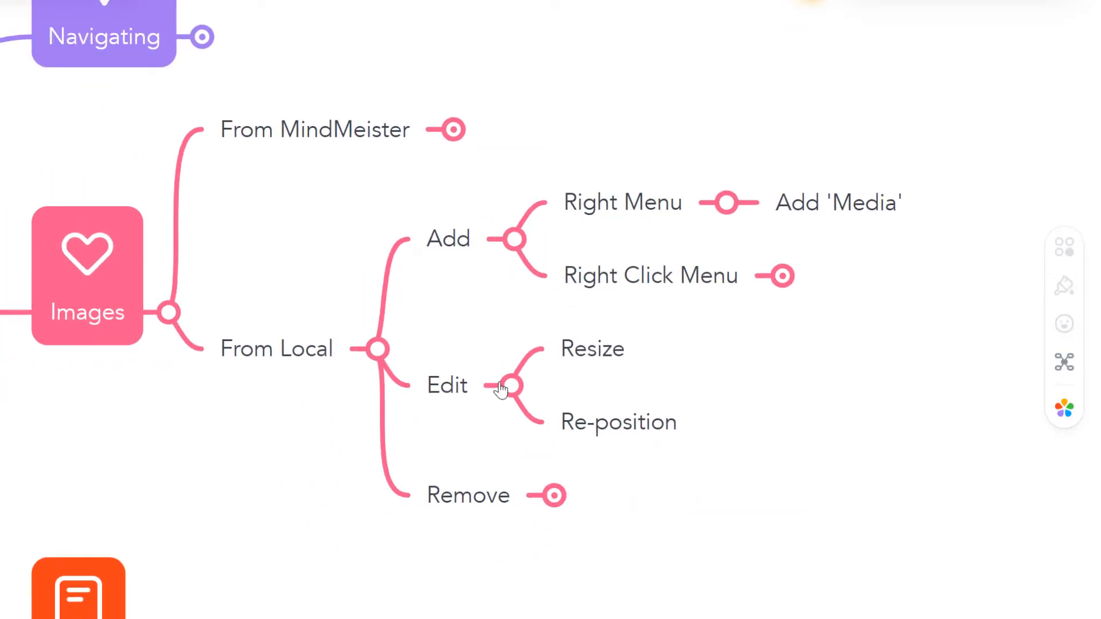
pyautogui.click(507, 385)
pyautogui.click(505, 279)
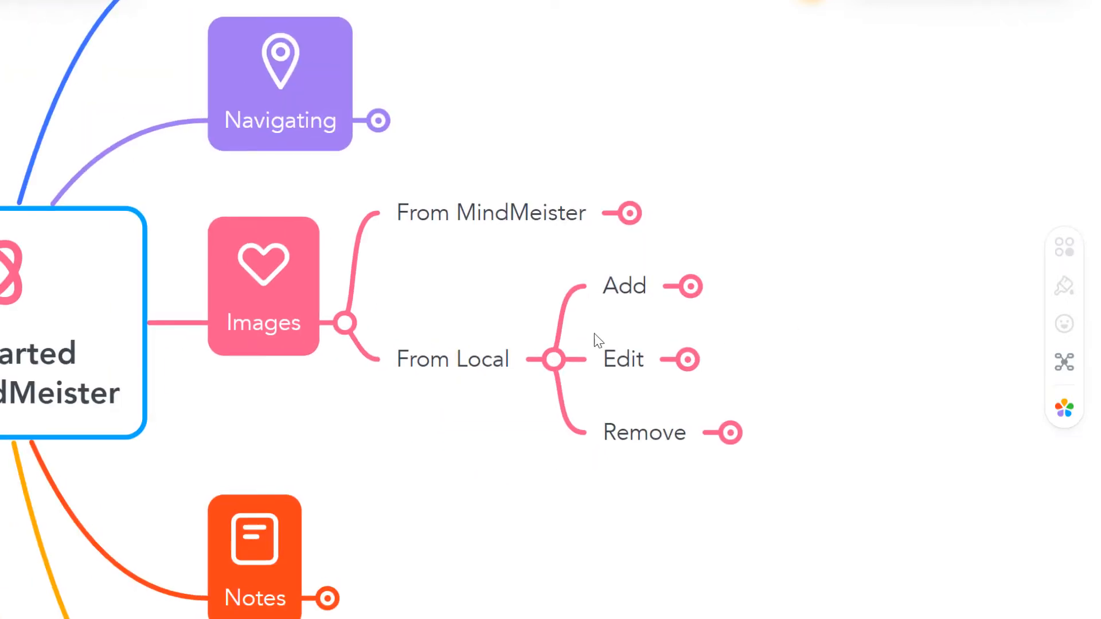
pyautogui.click(551, 360)
# Step: Expand the From MindMeister topic, highlight Icons and From Local in turn, and clear the selection
pyautogui.click(628, 308)
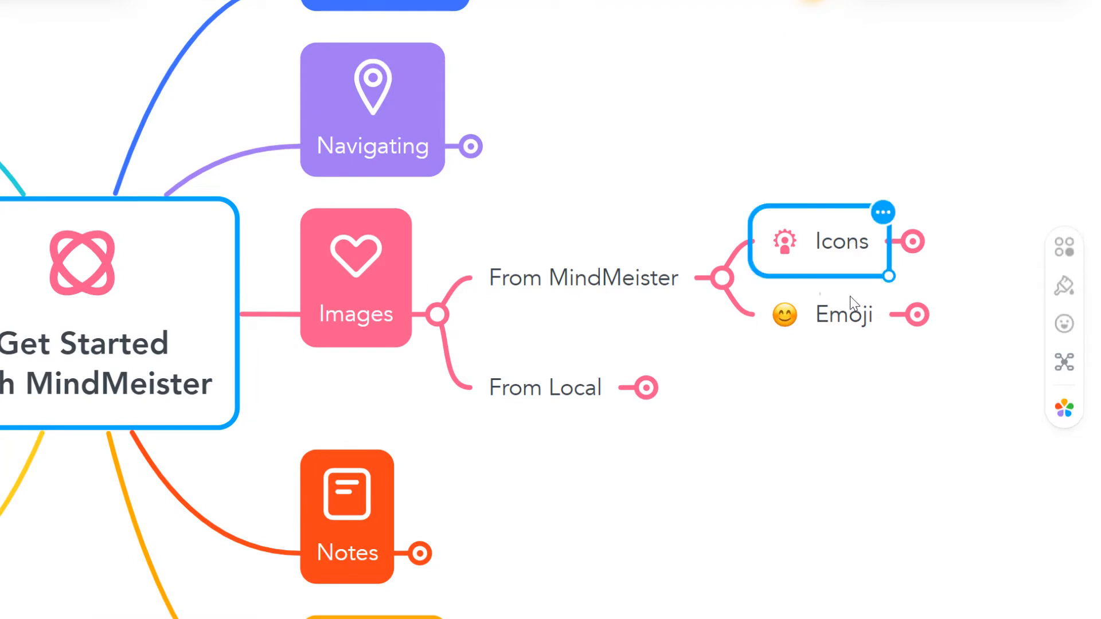
pyautogui.click(546, 395)
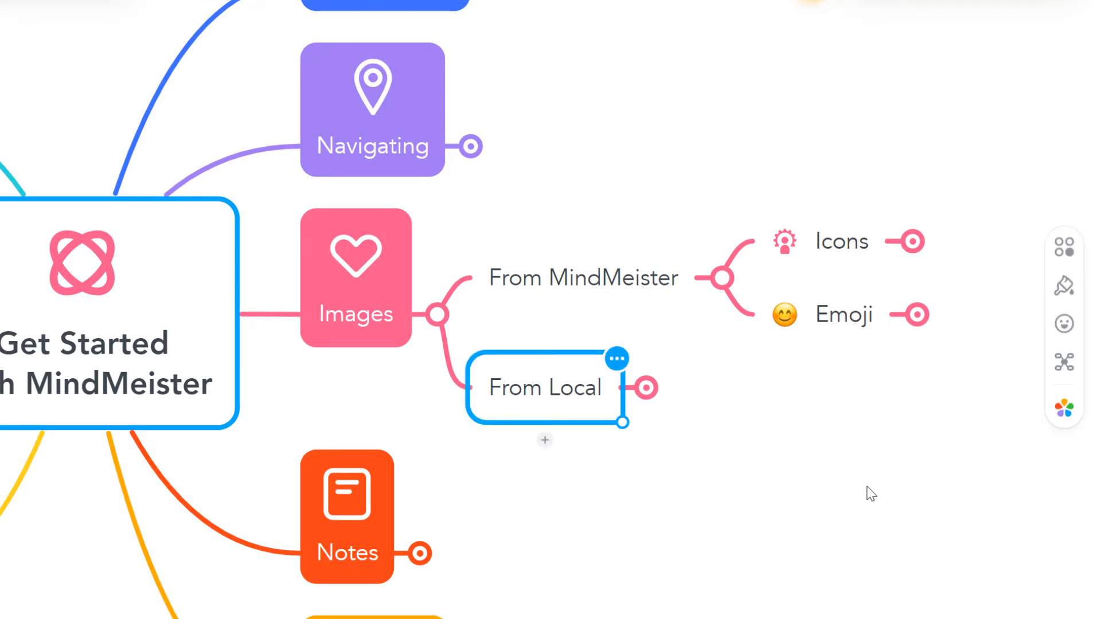
pyautogui.click(870, 485)
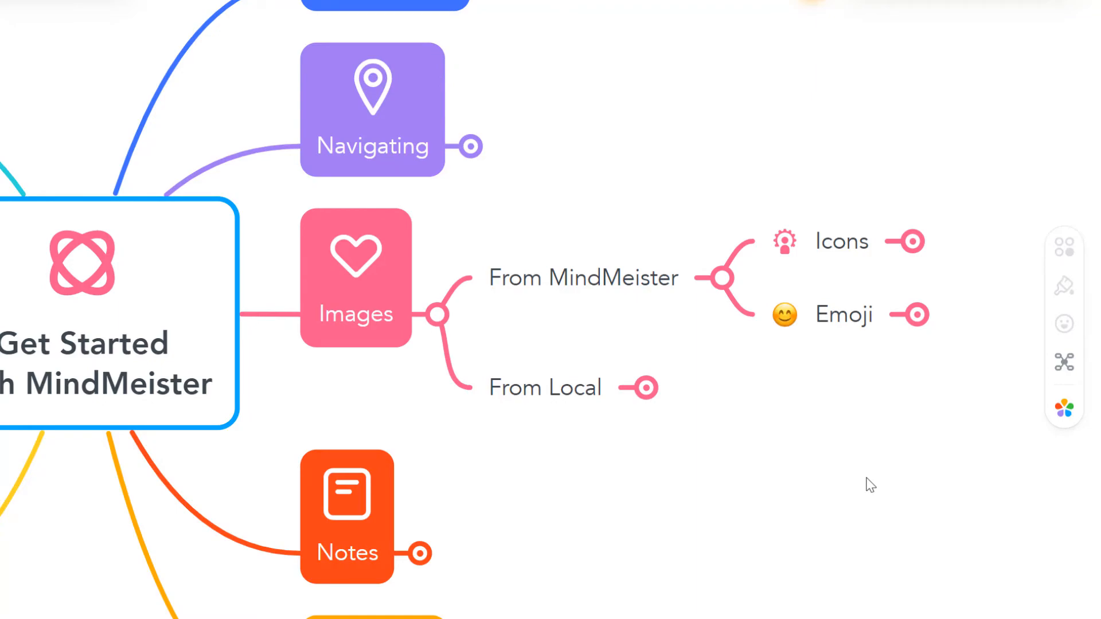